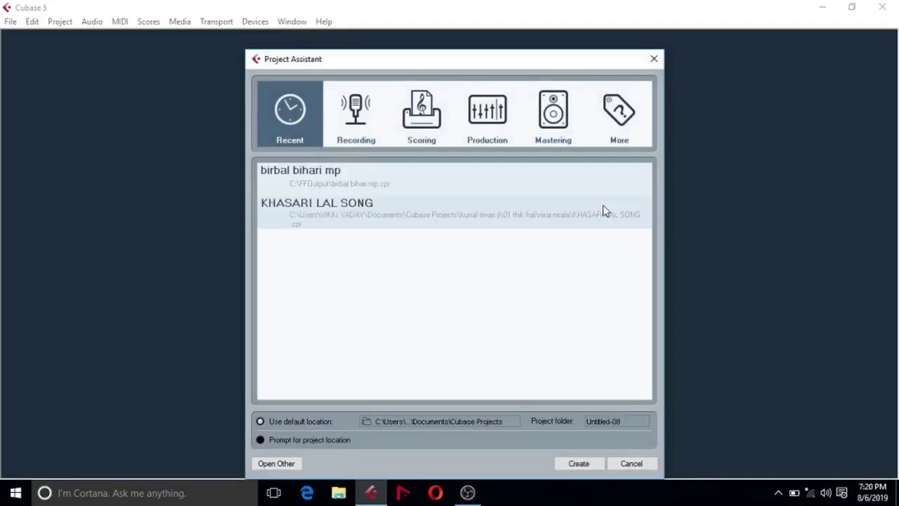
Create a new project in the default location and add one mono audio track.
{"action": "left_click", "coordinate": [575, 462]}
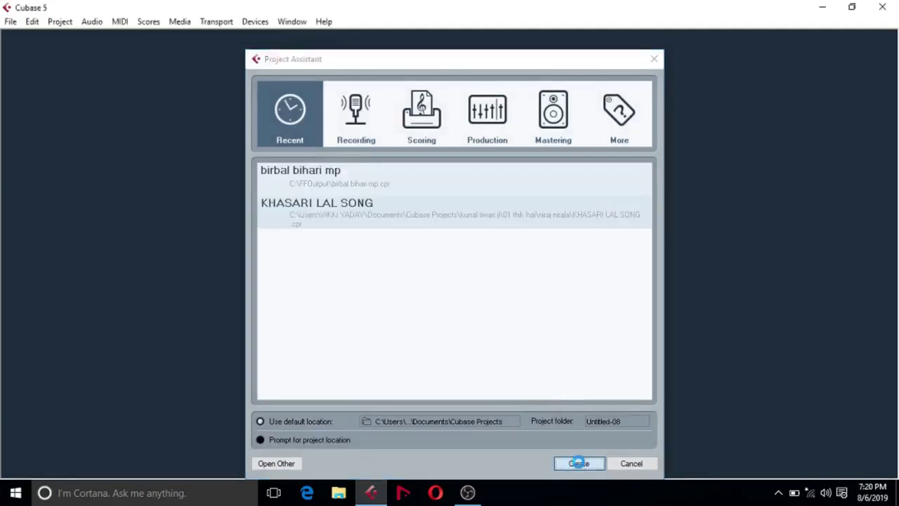
{"action": "double_click", "coordinate": [223, 45]}
{"action": "right_click", "coordinate": [145, 196]}
{"action": "left_click", "coordinate": [160, 205]}
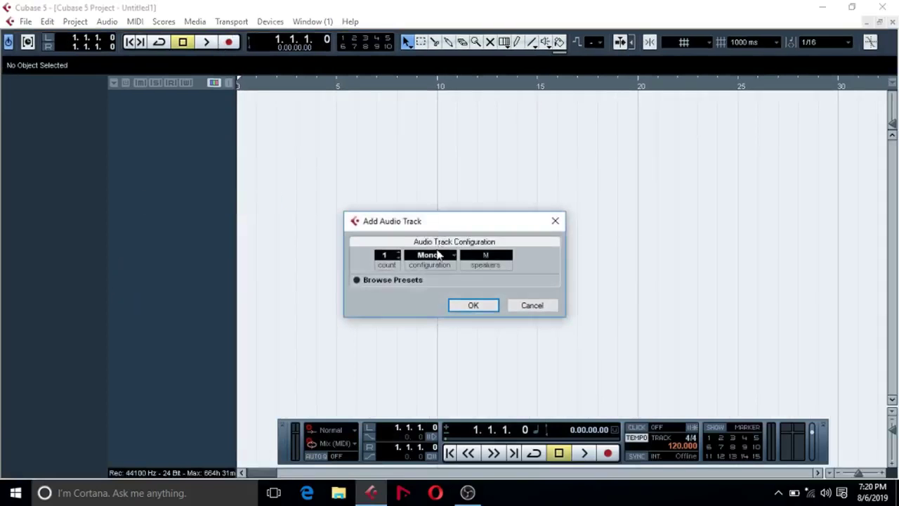
{"action": "left_click", "coordinate": [471, 304]}
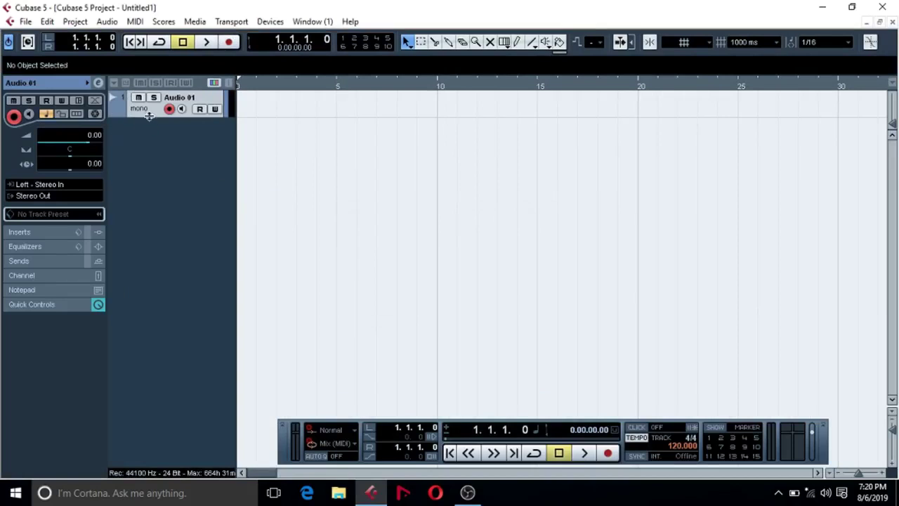
Increase the height of the Audio 01 track and open its channel settings.
{"action": "left_click_drag", "start_coordinate": [148, 116], "coordinate": [146, 162]}
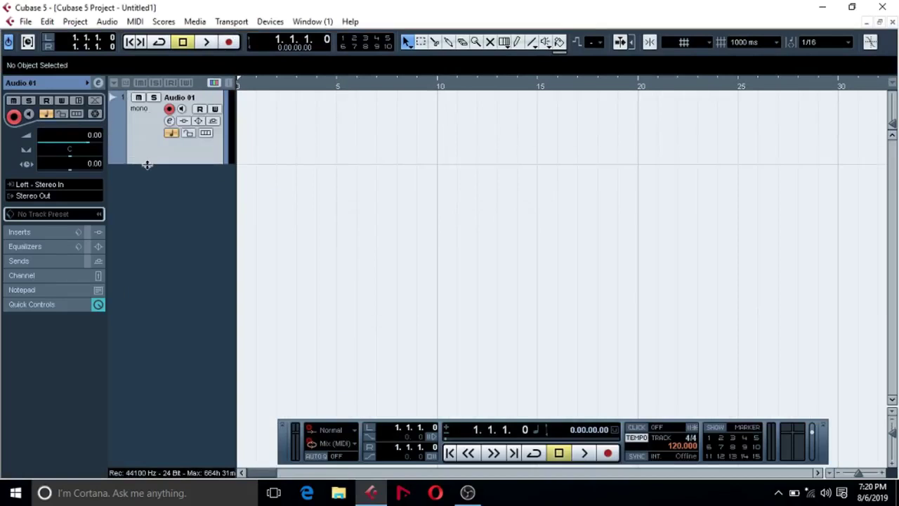
{"action": "left_click", "coordinate": [170, 120]}
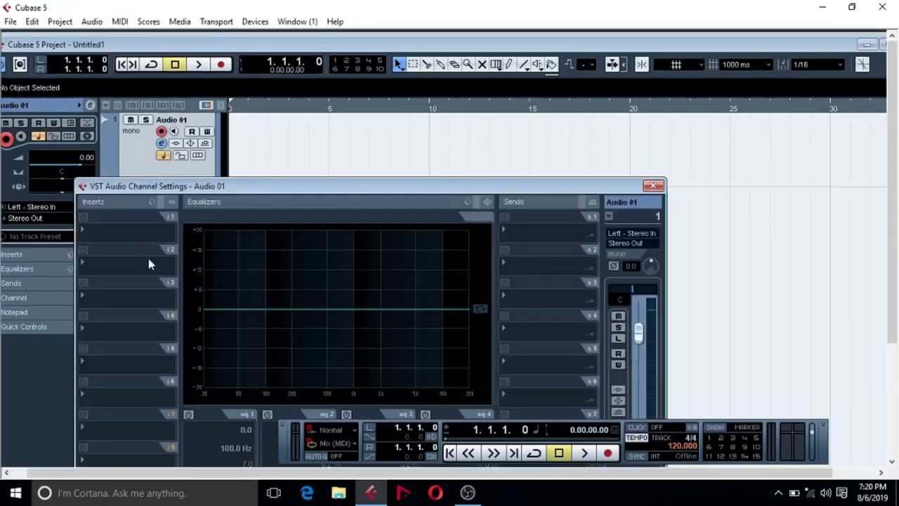
{"action": "left_click_drag", "start_coordinate": [138, 192], "coordinate": [286, 118]}
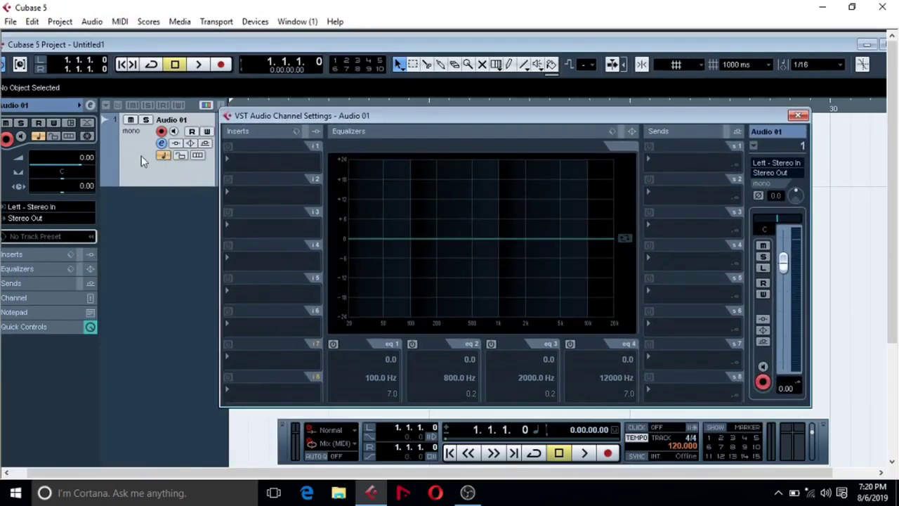
Load the MonoDelay effect into the first insert slot of Audio 01 and close its plug-in window.
{"action": "left_click", "coordinate": [236, 171]}
{"action": "mouse_move", "coordinate": [316, 156]}
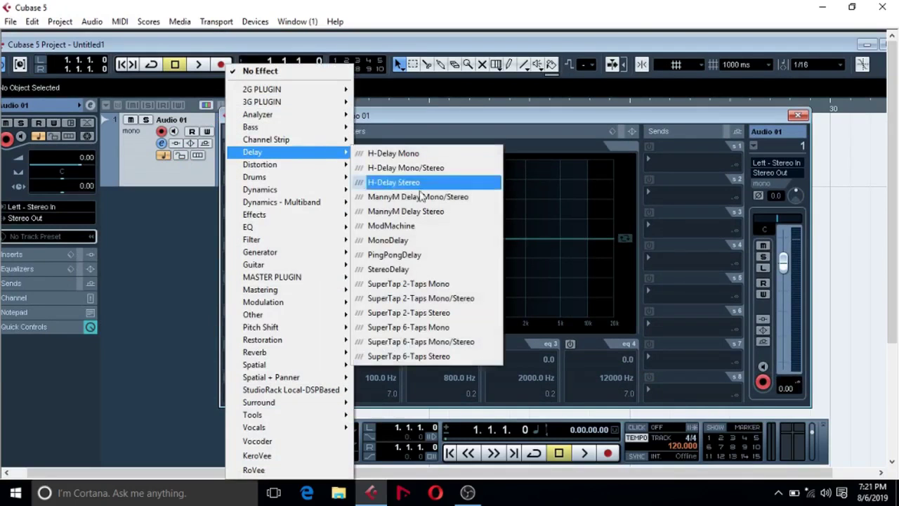
{"action": "left_click", "coordinate": [374, 240]}
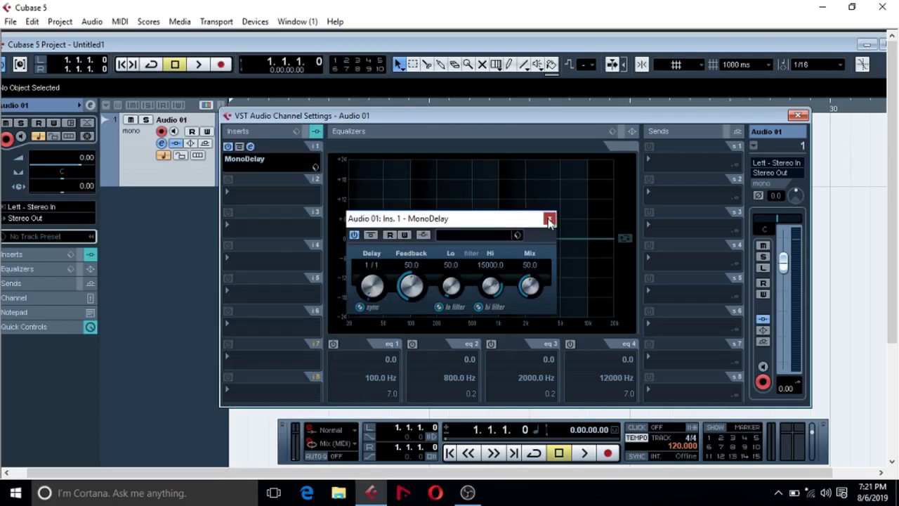
{"action": "left_click", "coordinate": [549, 220]}
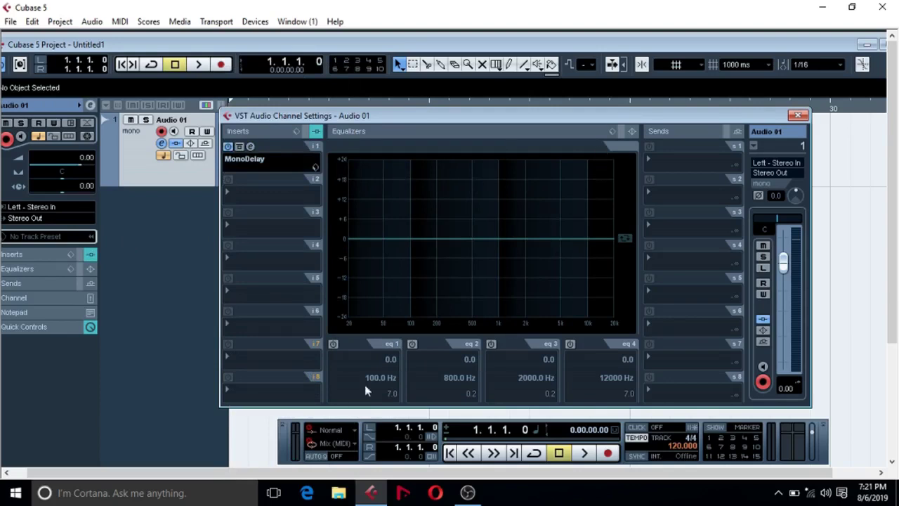
Enable EQ bands 1 to 3 and shape them to about -7.2 at 90 Hz, 4.8 at 1056 Hz and 2.6 at 4518 Hz.
{"action": "left_click", "coordinate": [332, 343]}
{"action": "left_click", "coordinate": [412, 344]}
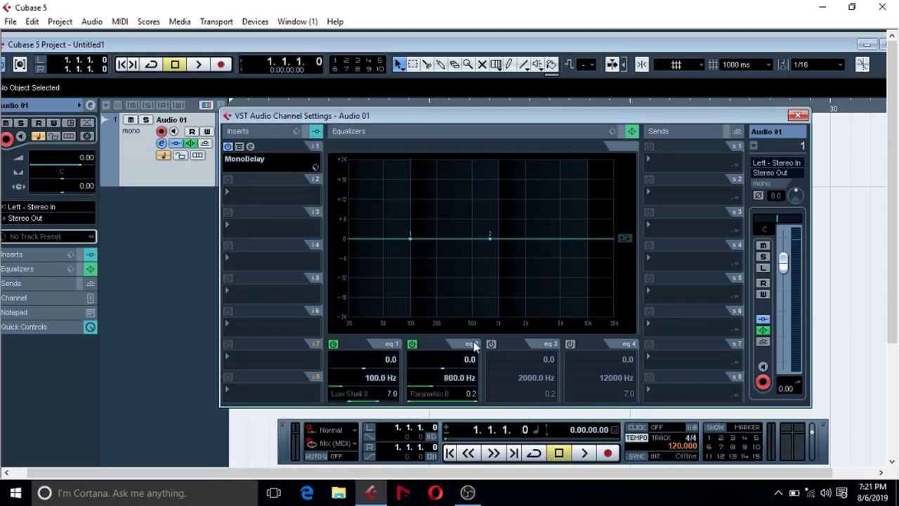
{"action": "left_click", "coordinate": [491, 344]}
{"action": "left_click_drag", "start_coordinate": [408, 242], "coordinate": [406, 261]}
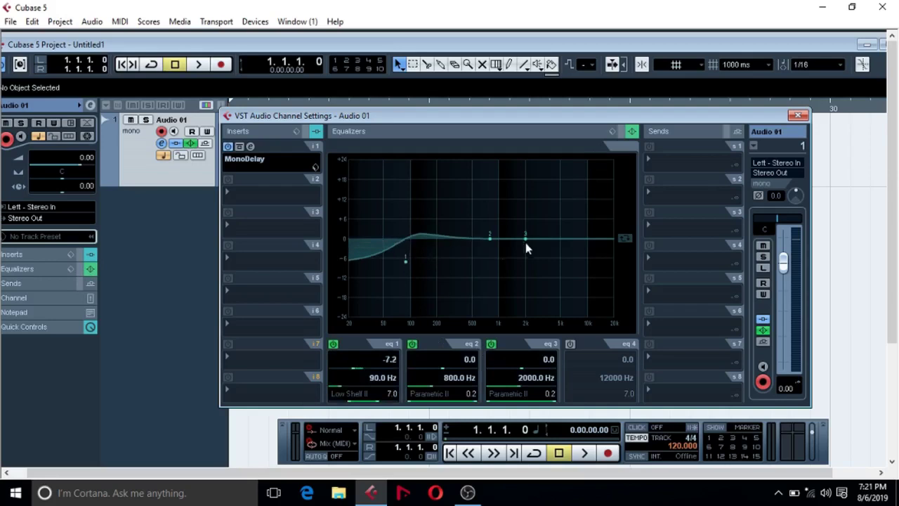
{"action": "left_click_drag", "start_coordinate": [489, 237], "coordinate": [556, 226]}
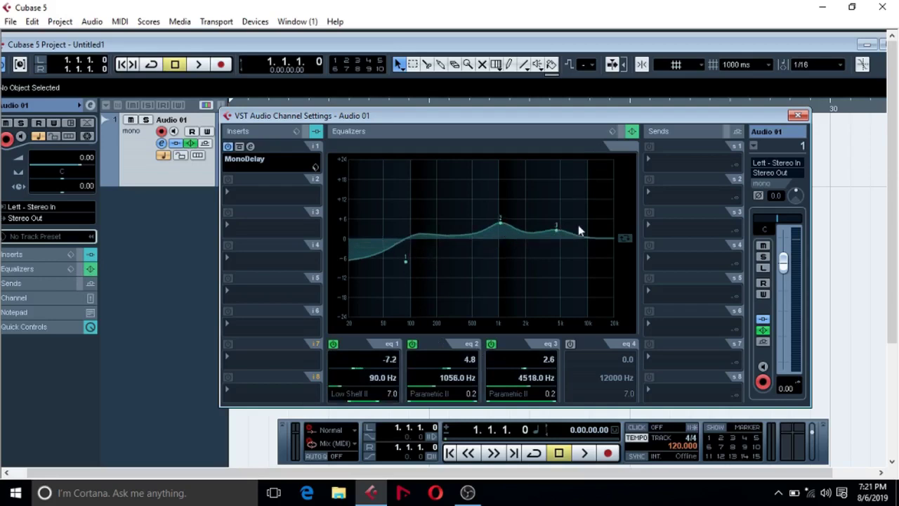
Load the Compressor from the Dynamics effects into the second insert slot and close its plug-in window.
{"action": "left_click", "coordinate": [653, 165]}
{"action": "left_click", "coordinate": [669, 258]}
{"action": "left_click", "coordinate": [233, 203]}
{"action": "mouse_move", "coordinate": [281, 190]}
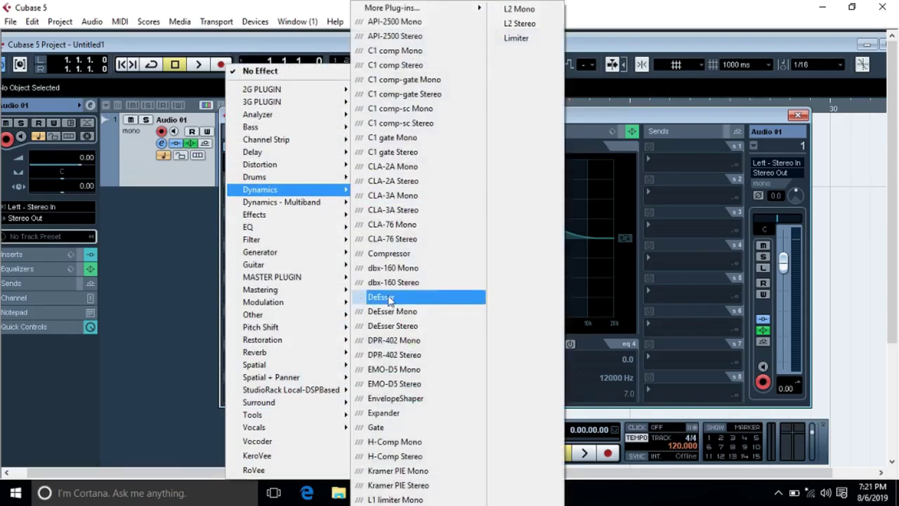
{"action": "left_click", "coordinate": [388, 252]}
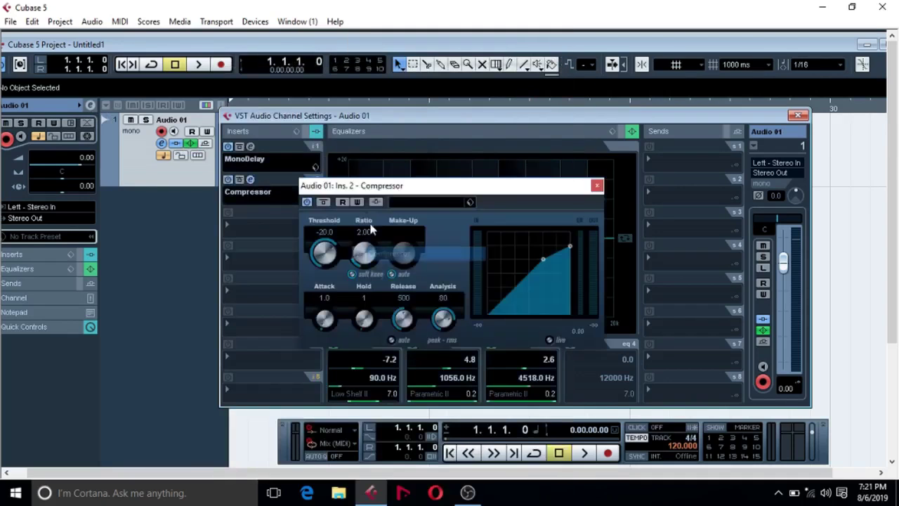
{"action": "left_click", "coordinate": [596, 185]}
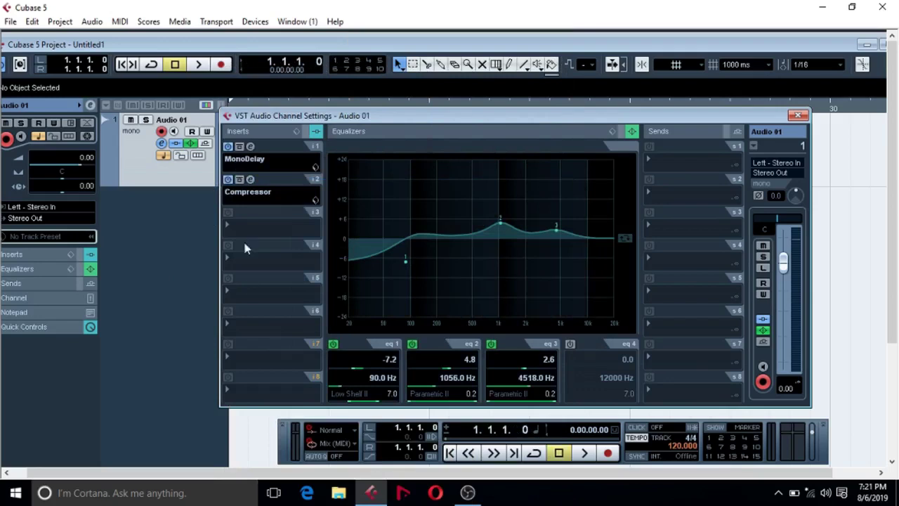
Save the insert chain as a preset named "technical" followed by the creator's first name.
{"action": "left_click", "coordinate": [297, 133]}
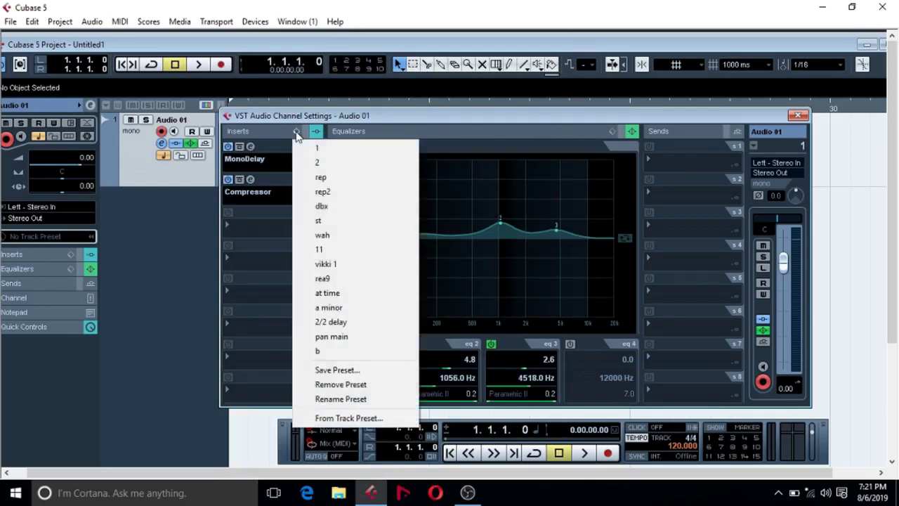
{"action": "left_click", "coordinate": [328, 370]}
{"action": "left_click", "coordinate": [362, 268]}
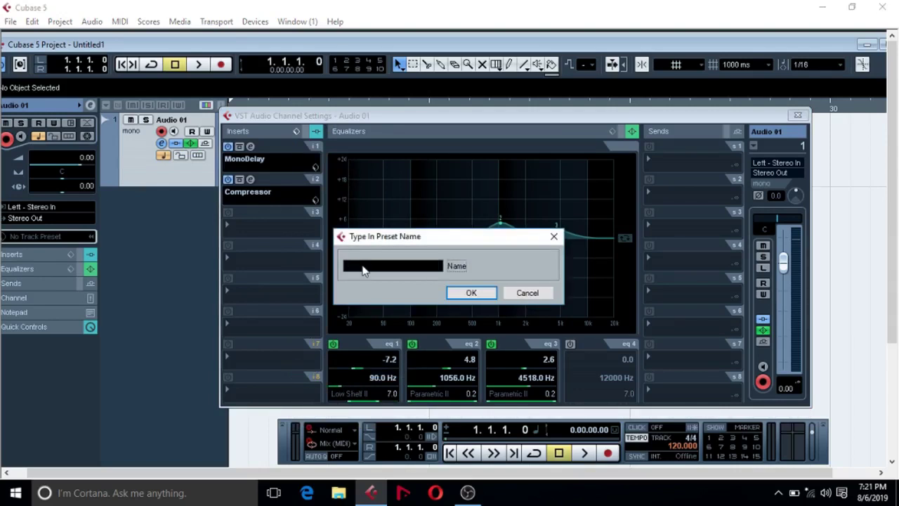
{"action": "type", "text": "V"}
{"action": "key", "text": "BackSpace"}
{"action": "type", "text": "technical vikki"}
{"action": "left_click", "coordinate": [469, 292]}
Clear MonoDelay and Compressor from the first two insert slots by setting them to No Effect.
{"action": "left_click", "coordinate": [247, 161]}
{"action": "left_click", "coordinate": [303, 72]}
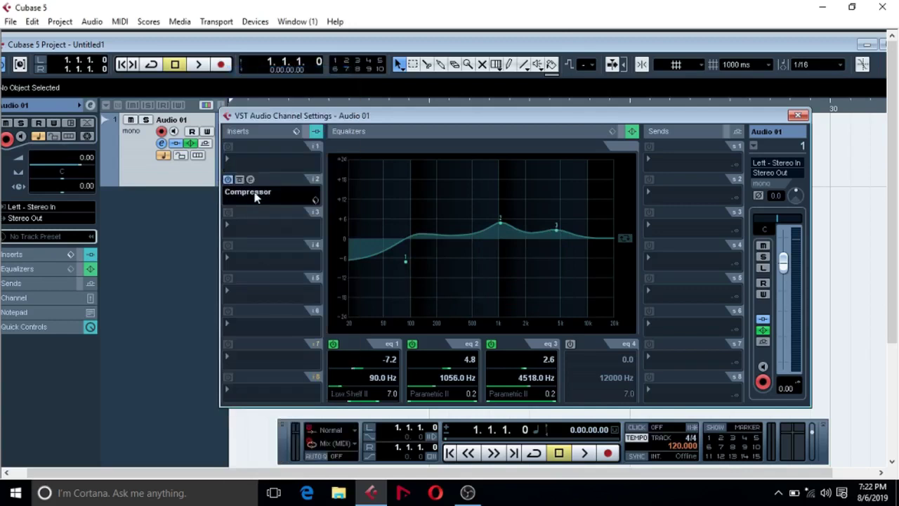
{"action": "left_click", "coordinate": [255, 194]}
{"action": "left_click", "coordinate": [279, 73]}
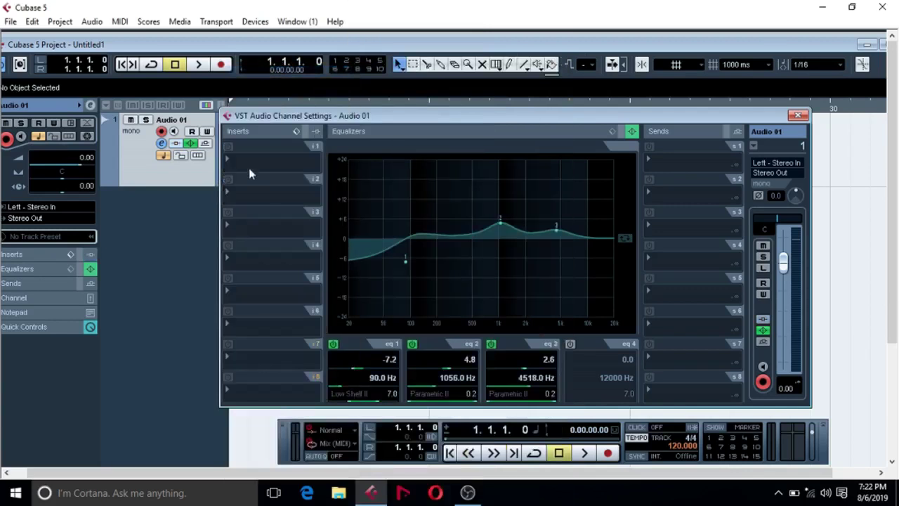
Close the channel settings and remove the Audio 01 track from the project.
{"action": "left_click", "coordinate": [295, 132]}
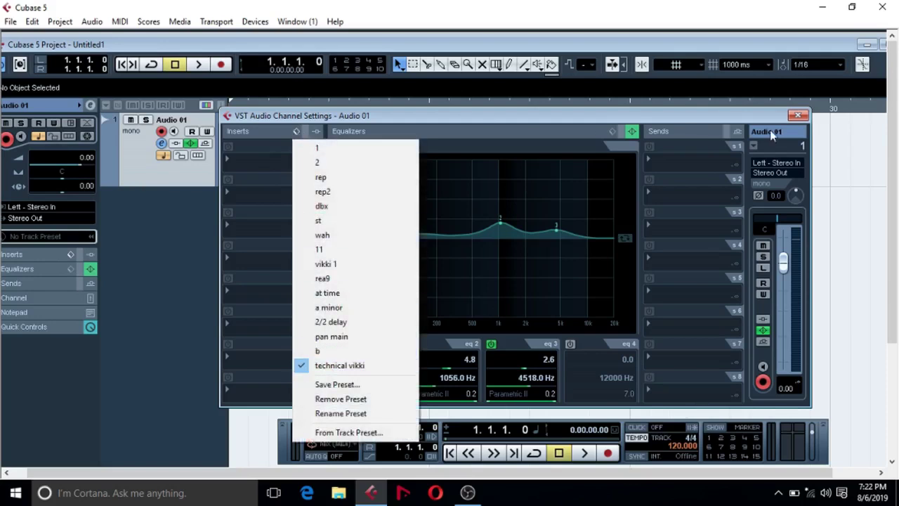
{"action": "left_click", "coordinate": [798, 115]}
{"action": "left_click", "coordinate": [797, 114]}
{"action": "right_click", "coordinate": [134, 164]}
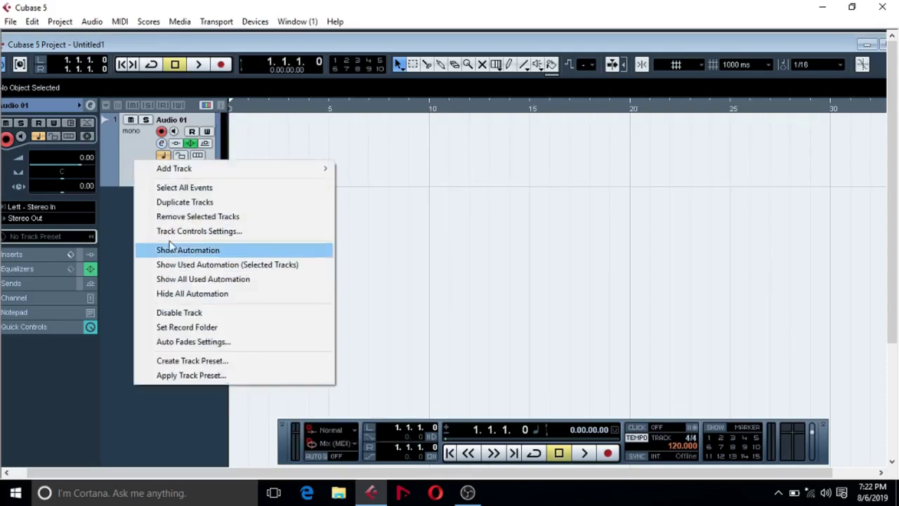
{"action": "left_click", "coordinate": [179, 217]}
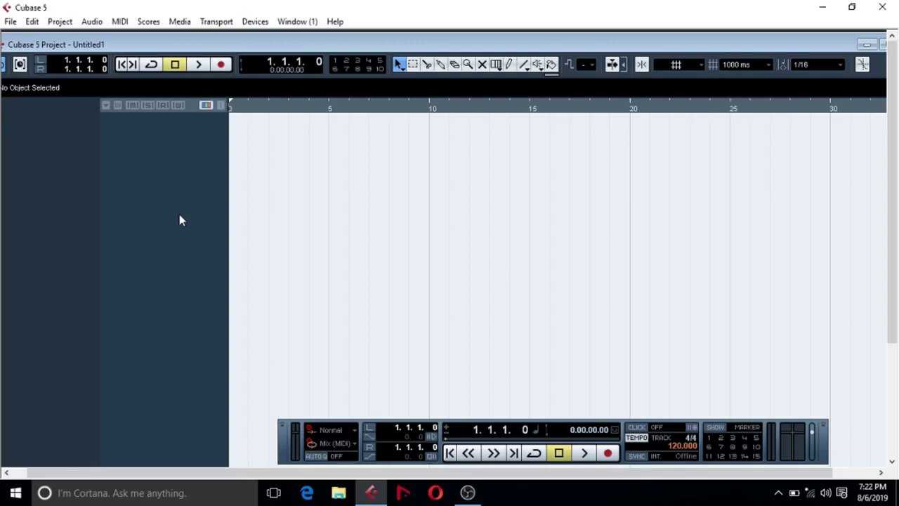
Add a new single mono audio track to the empty project.
{"action": "right_click", "coordinate": [176, 187]}
{"action": "left_click", "coordinate": [181, 195]}
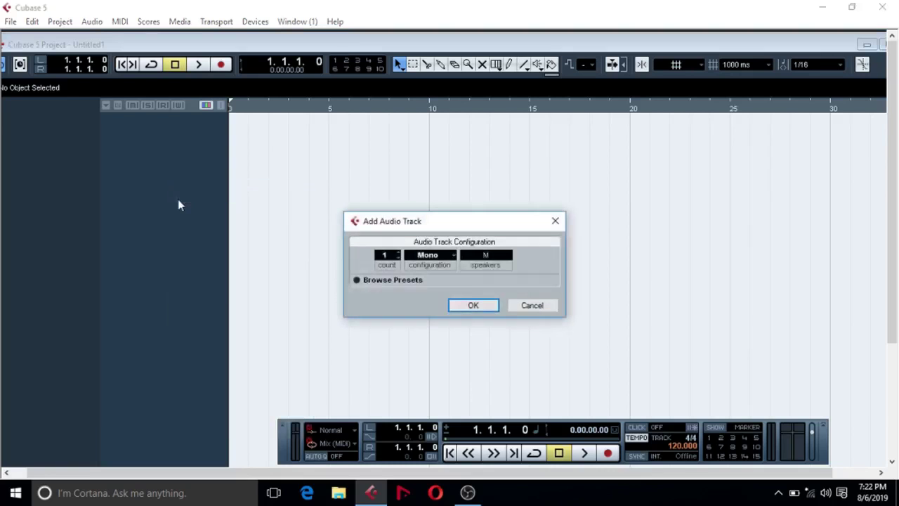
{"action": "left_click", "coordinate": [467, 306]}
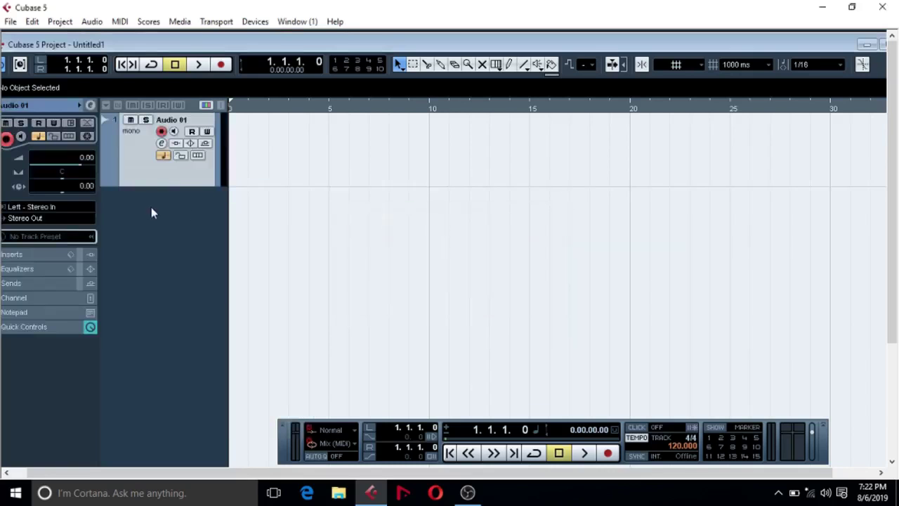
Open the new track's channel settings and load the newly saved inserts preset.
{"action": "left_click", "coordinate": [162, 143]}
{"action": "left_click", "coordinate": [295, 132]}
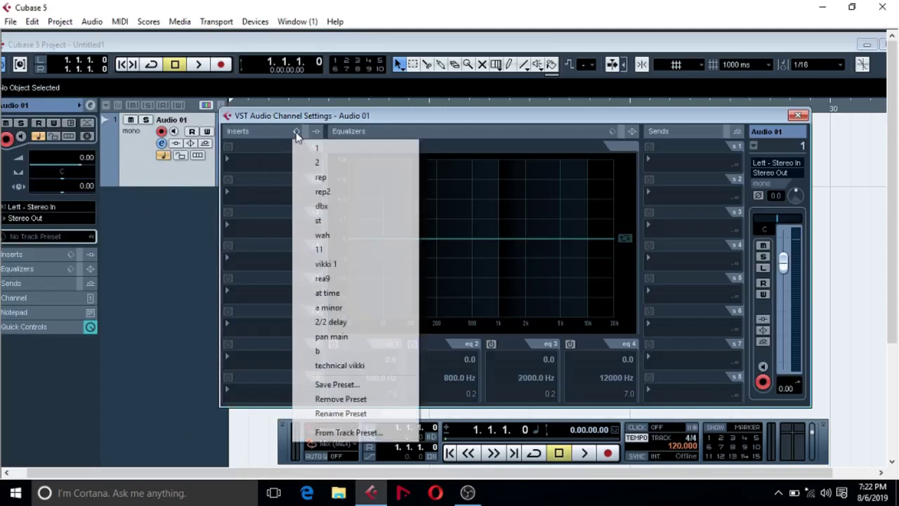
{"action": "left_click", "coordinate": [339, 365]}
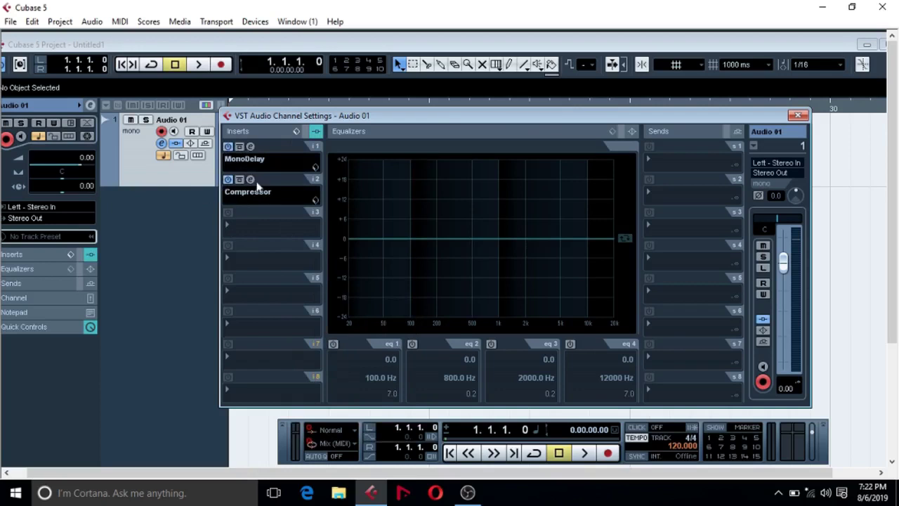
Enable EQ bands 1 to 3, boosting band 2 to about 1.6 at 489 Hz and band 3 to about 3.4 at 4366 Hz.
{"action": "left_click_drag", "start_coordinate": [606, 132], "coordinate": [505, 130]}
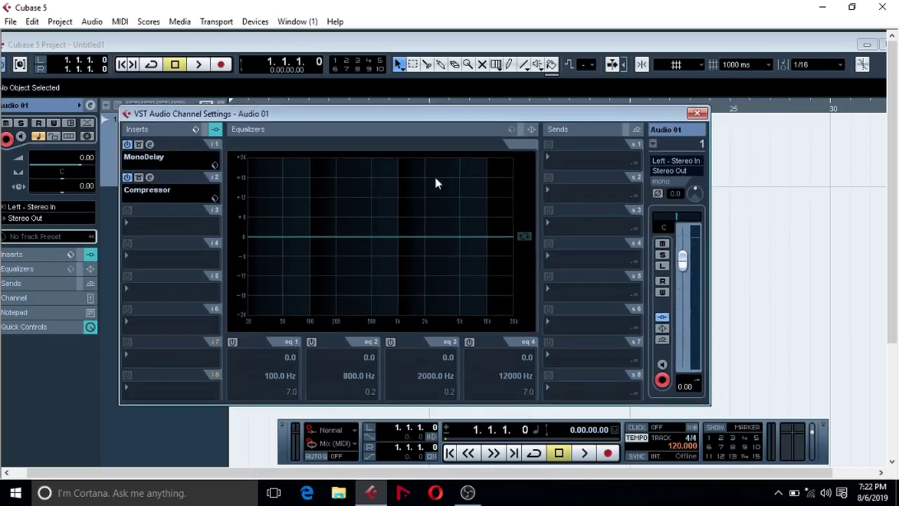
{"action": "left_click", "coordinate": [232, 341]}
{"action": "left_click", "coordinate": [311, 342]}
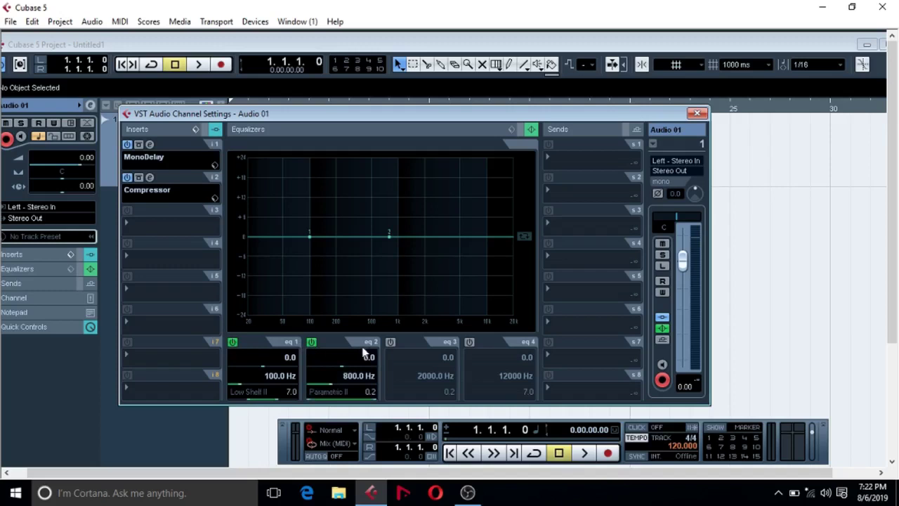
{"action": "left_click", "coordinate": [391, 342]}
{"action": "left_click_drag", "start_coordinate": [389, 234], "coordinate": [372, 230]}
{"action": "left_click_drag", "start_coordinate": [425, 235], "coordinate": [459, 227]}
{"action": "left_click", "coordinate": [512, 129]}
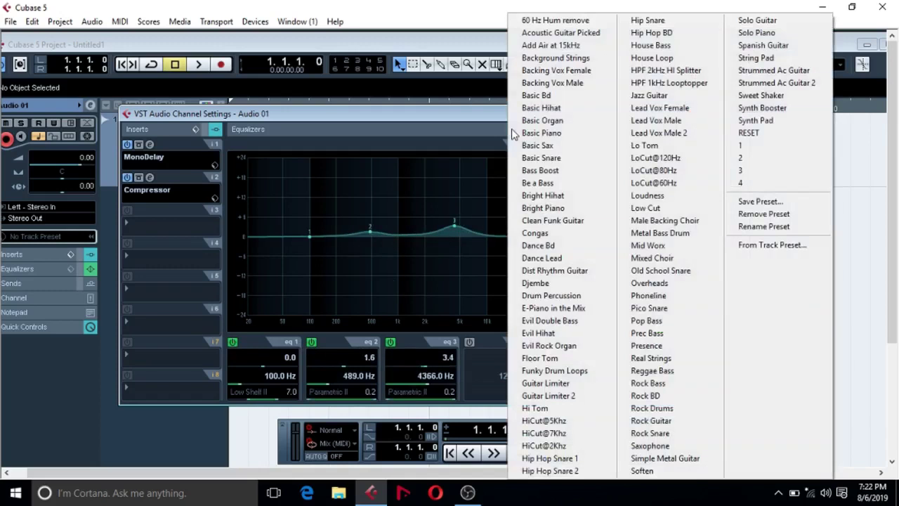
{"action": "left_click", "coordinate": [760, 202]}
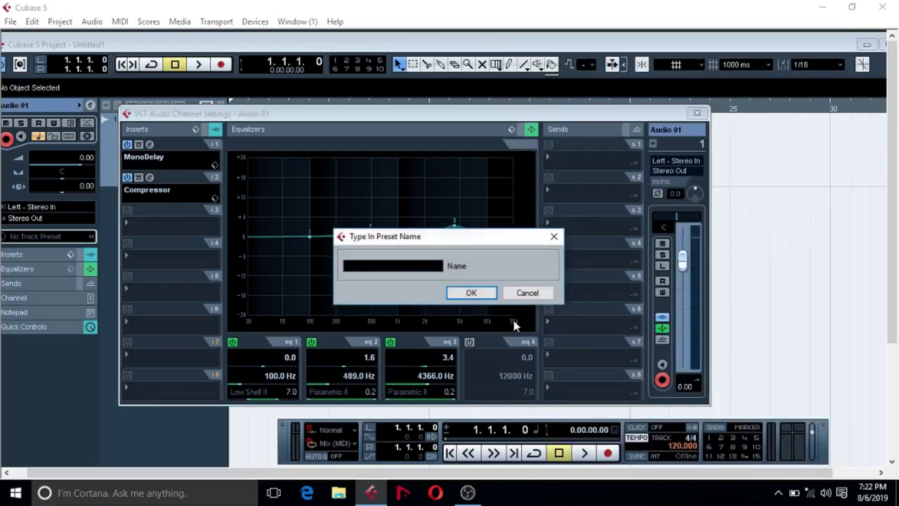
{"action": "left_click", "coordinate": [554, 236]}
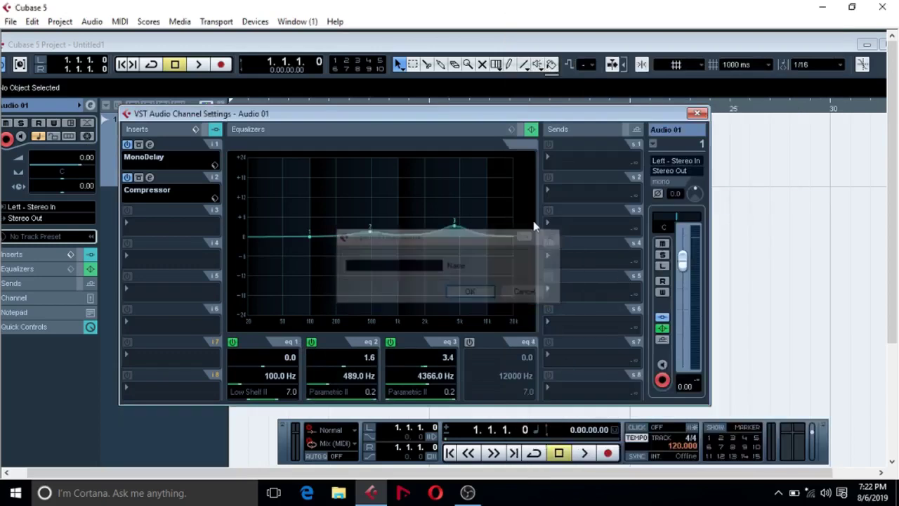
Set both loaded insert slots, MonoDelay and Compressor, to No Effect.
{"action": "left_click", "coordinate": [134, 165]}
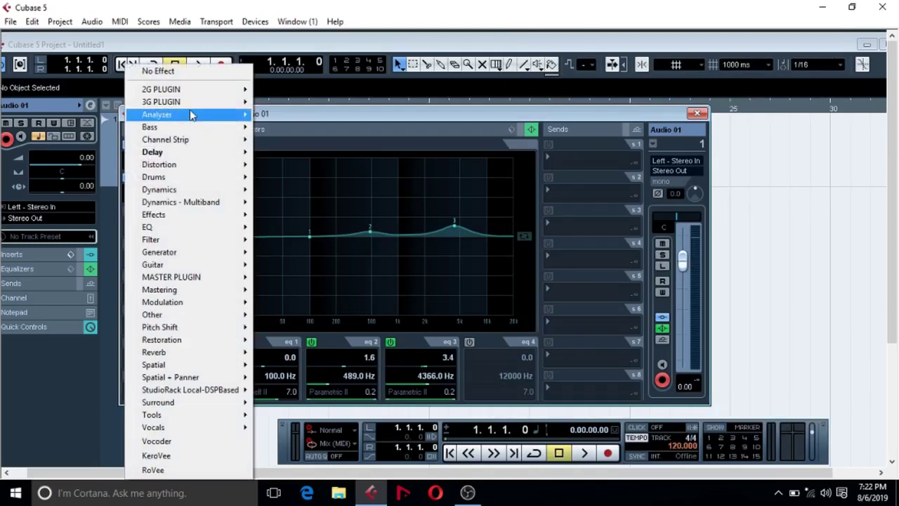
{"action": "left_click", "coordinate": [215, 74]}
{"action": "left_click", "coordinate": [160, 190]}
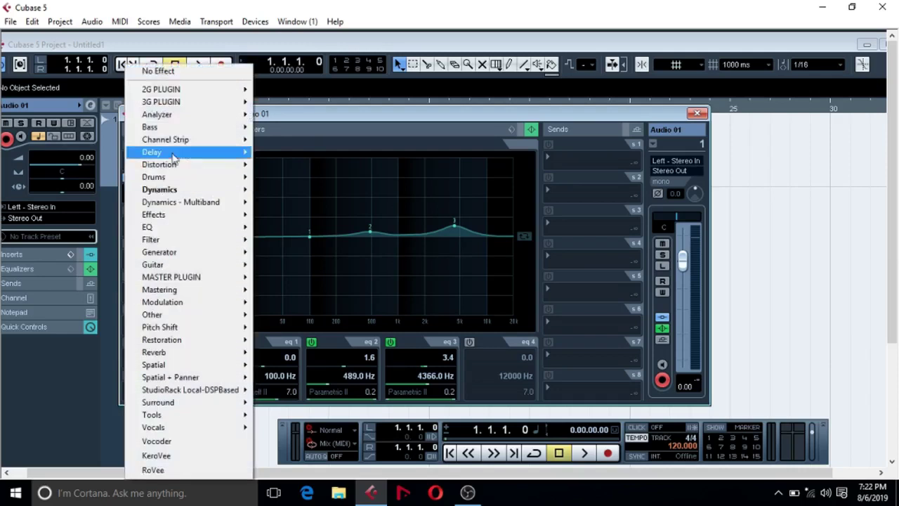
{"action": "left_click", "coordinate": [193, 73]}
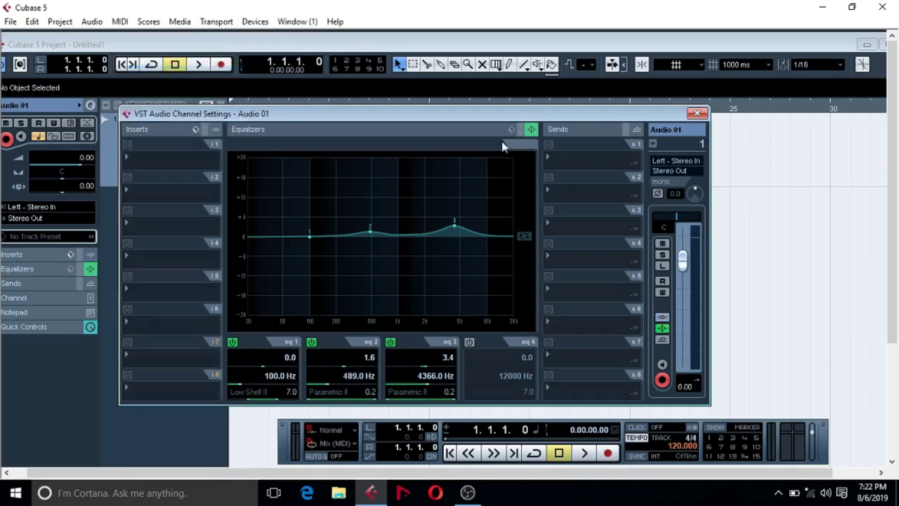
Turn off EQ bands 1, 2 and 3 on Audio 01 and close its channel settings.
{"action": "left_click", "coordinate": [311, 342]}
{"action": "left_click", "coordinate": [232, 342]}
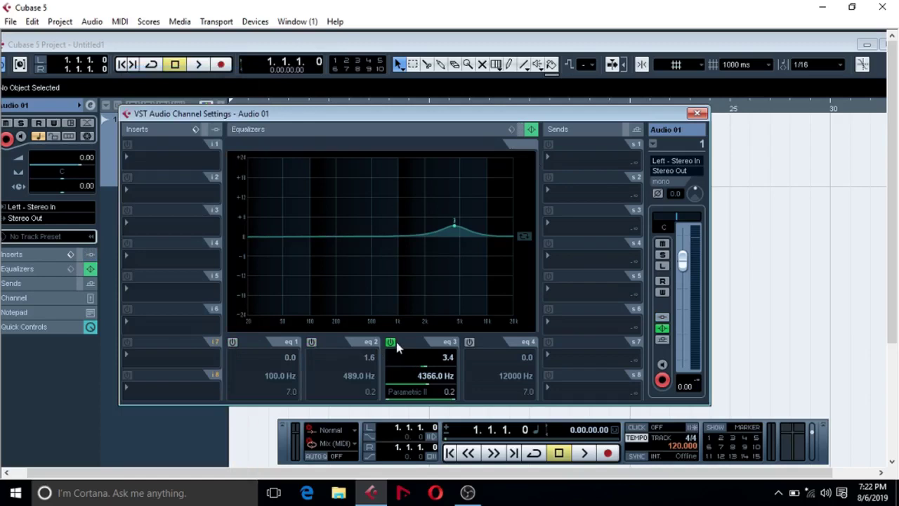
{"action": "left_click", "coordinate": [391, 342]}
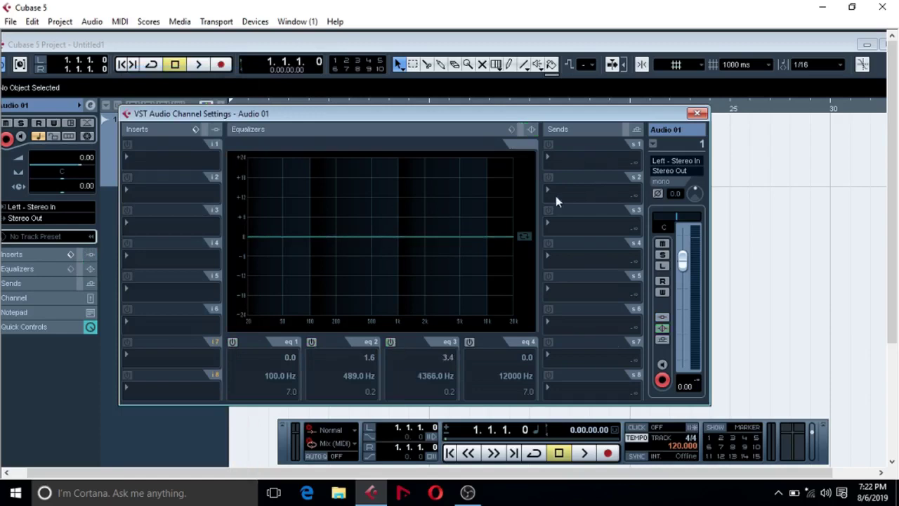
{"action": "left_click", "coordinate": [696, 113]}
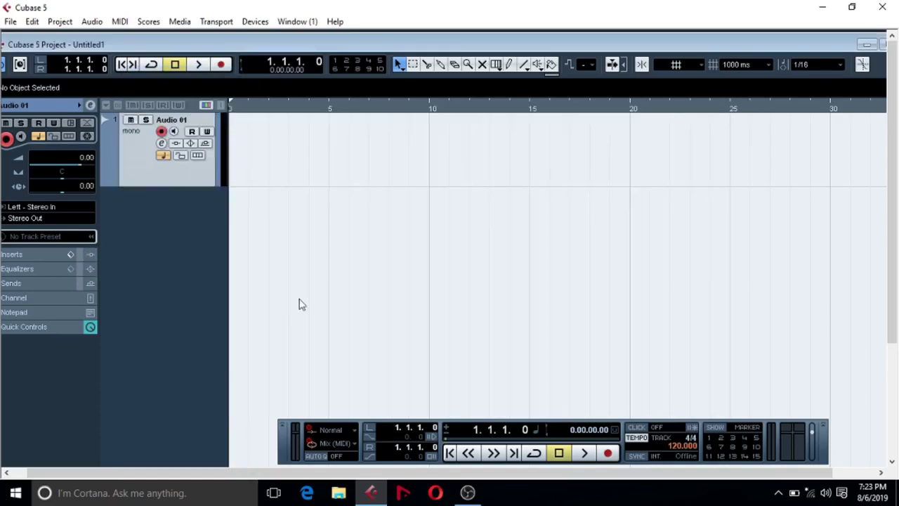
{"action": "right_click", "coordinate": [158, 222]}
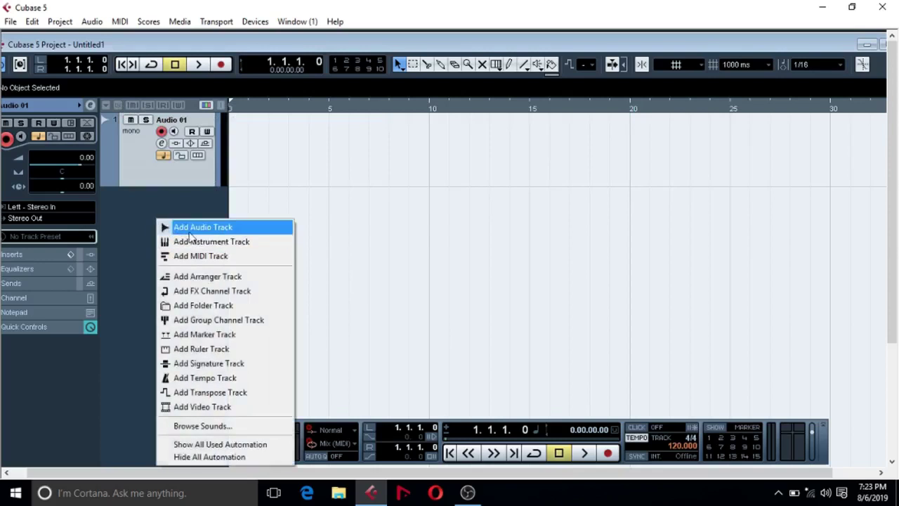
{"action": "left_click", "coordinate": [190, 295]}
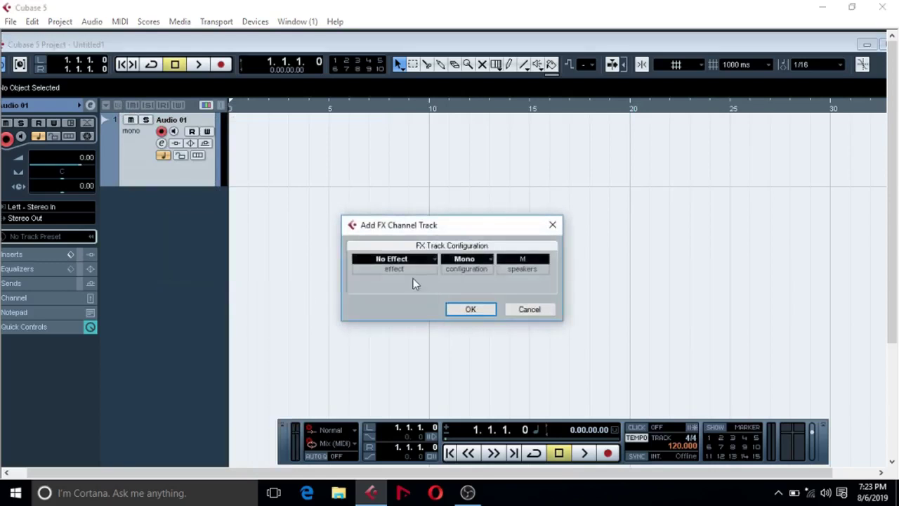
{"action": "left_click", "coordinate": [410, 261]}
{"action": "left_click", "coordinate": [237, 257]}
{"action": "left_click", "coordinate": [552, 225]}
Examine the routing choices of the first send slot and the insert slots in Audio 01's channel settings.
{"action": "left_click", "coordinate": [161, 142]}
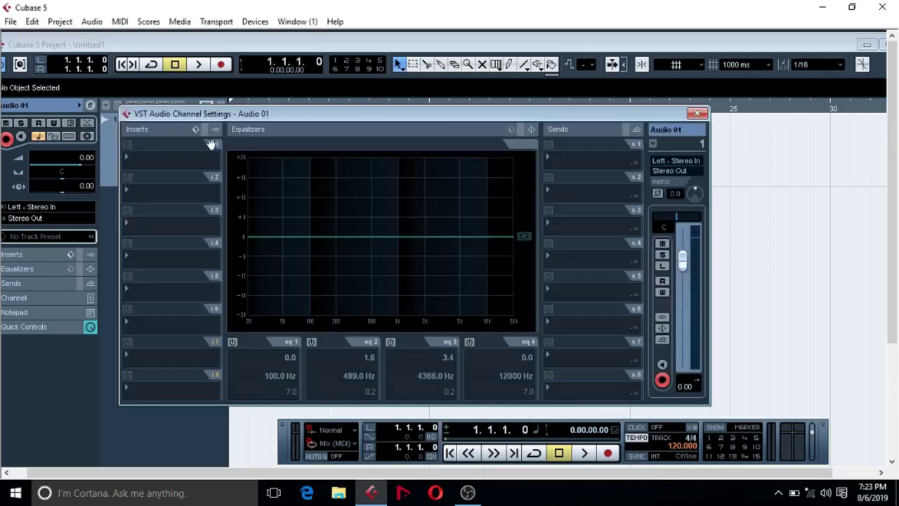
{"action": "left_click", "coordinate": [548, 161]}
{"action": "left_click", "coordinate": [568, 231]}
{"action": "left_click", "coordinate": [546, 158]}
{"action": "left_click", "coordinate": [517, 202]}
{"action": "left_click", "coordinate": [125, 168]}
{"action": "left_click", "coordinate": [417, 133]}
{"action": "left_click", "coordinate": [551, 160]}
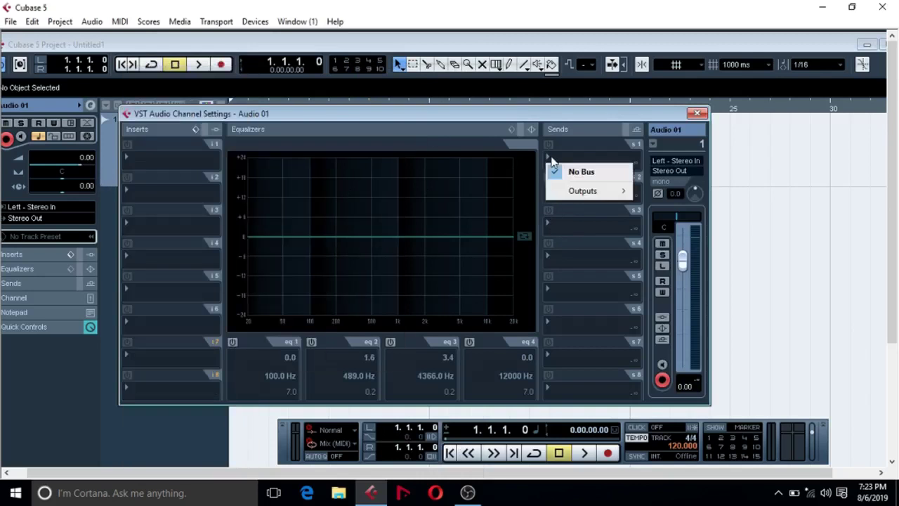
{"action": "left_click", "coordinate": [690, 115]}
{"action": "right_click", "coordinate": [142, 234]}
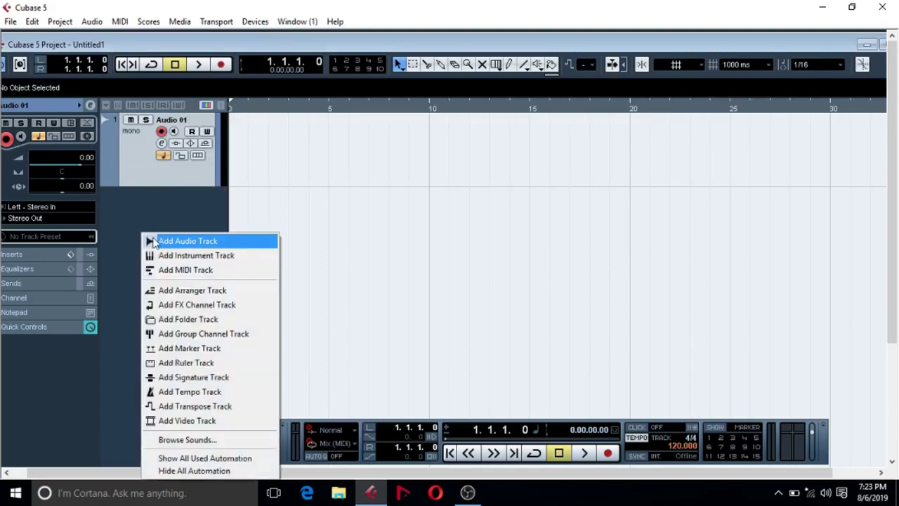
{"action": "left_click", "coordinate": [156, 241]}
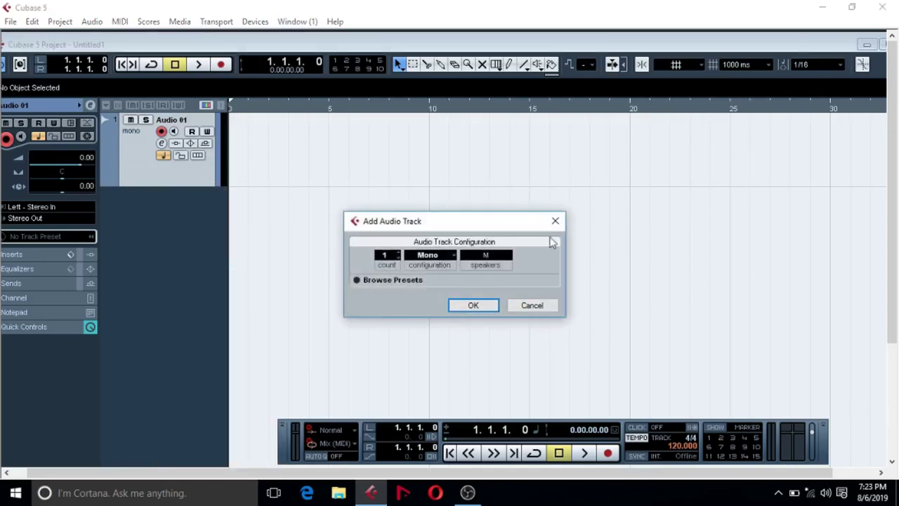
{"action": "left_click", "coordinate": [557, 224]}
Add a mono FX channel track with the StereoDelay effect and close the effect's window.
{"action": "right_click", "coordinate": [160, 222]}
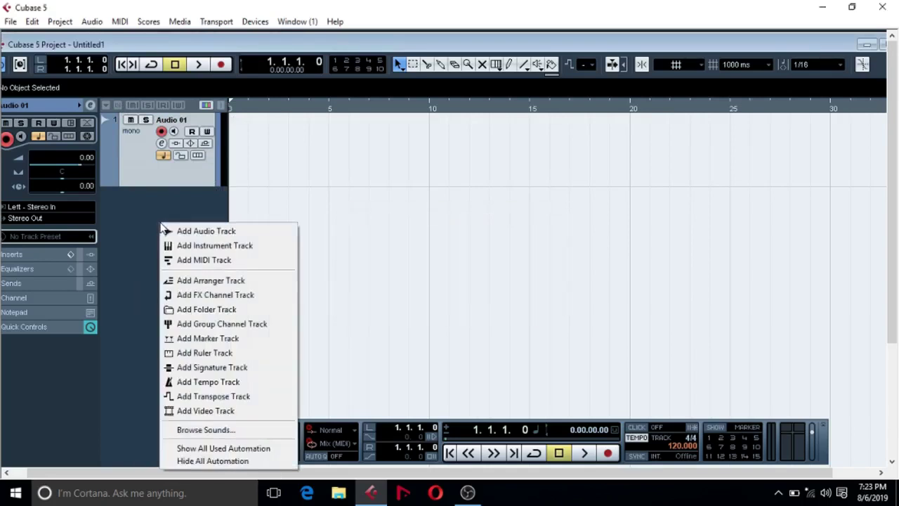
{"action": "left_click", "coordinate": [250, 296]}
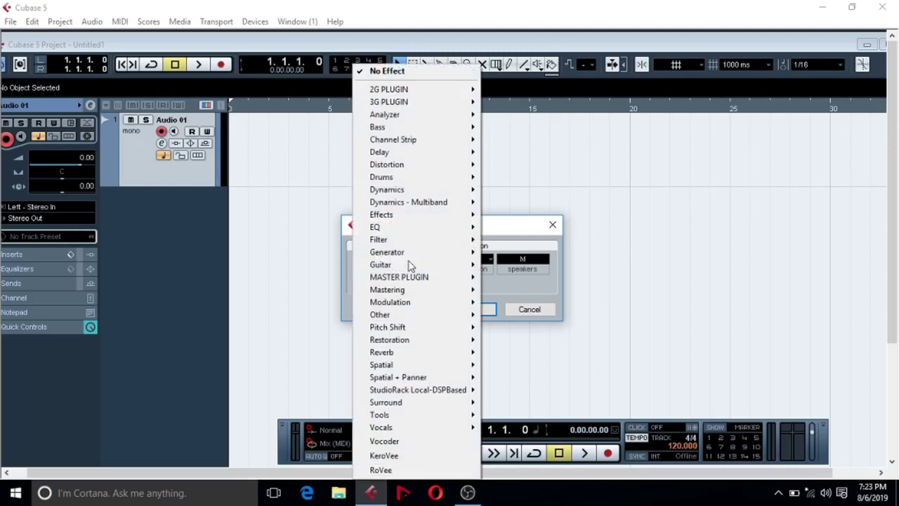
{"action": "mouse_move", "coordinate": [422, 165]}
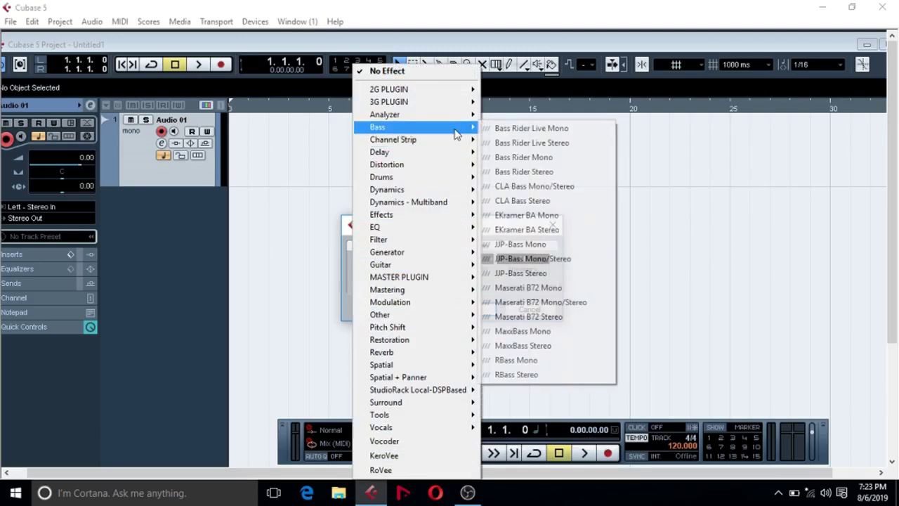
{"action": "mouse_move", "coordinate": [458, 153]}
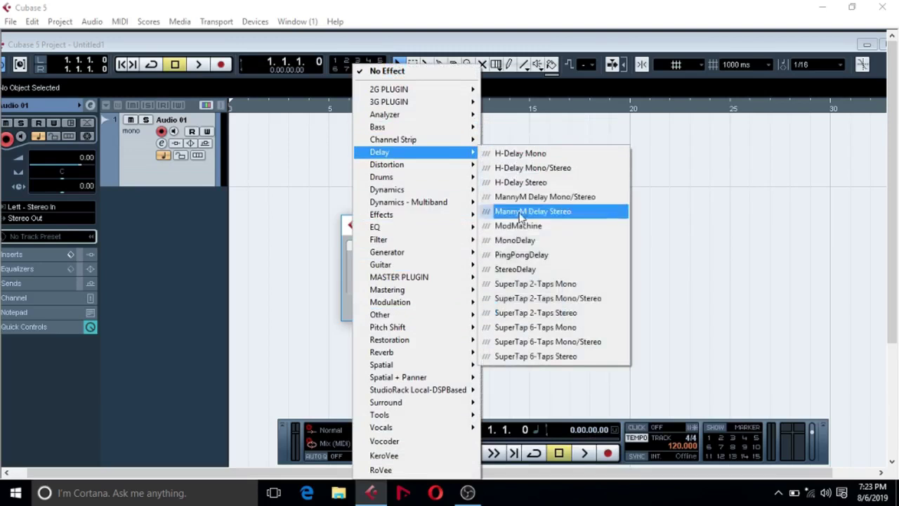
{"action": "left_click", "coordinate": [514, 276]}
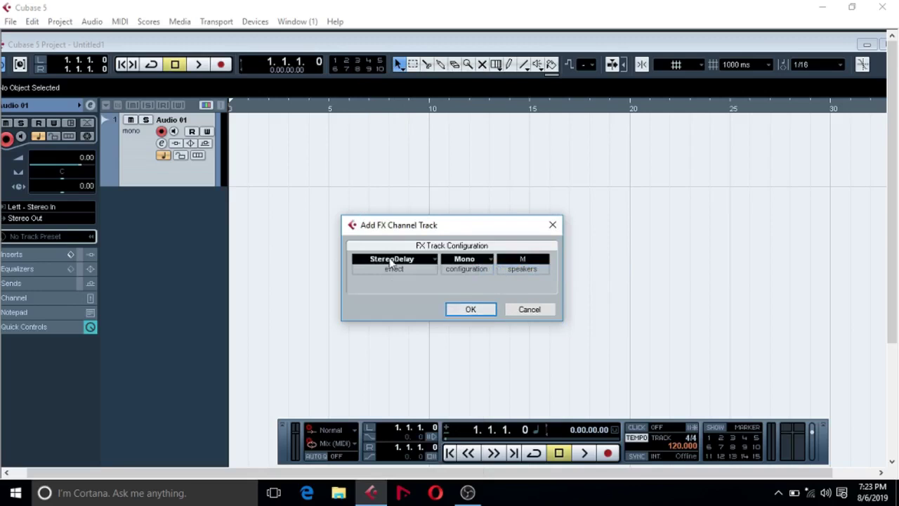
{"action": "left_click", "coordinate": [470, 310]}
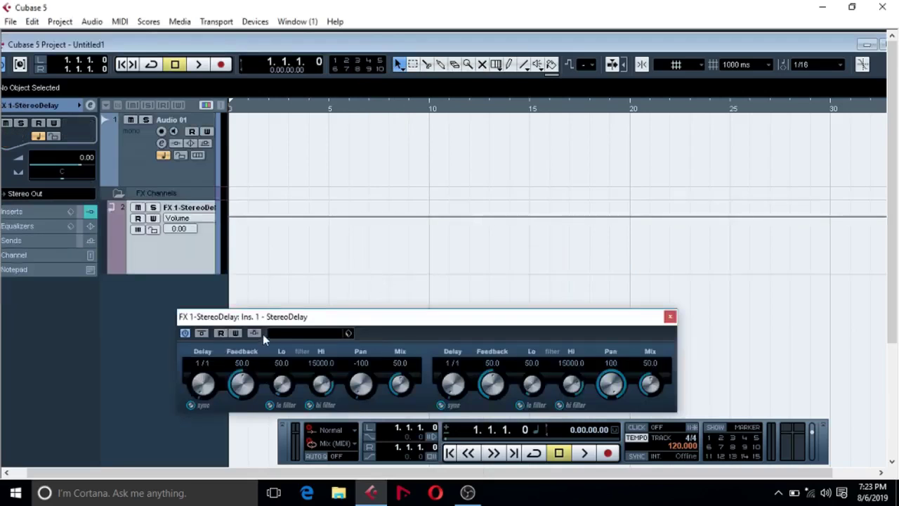
{"action": "left_click", "coordinate": [670, 316]}
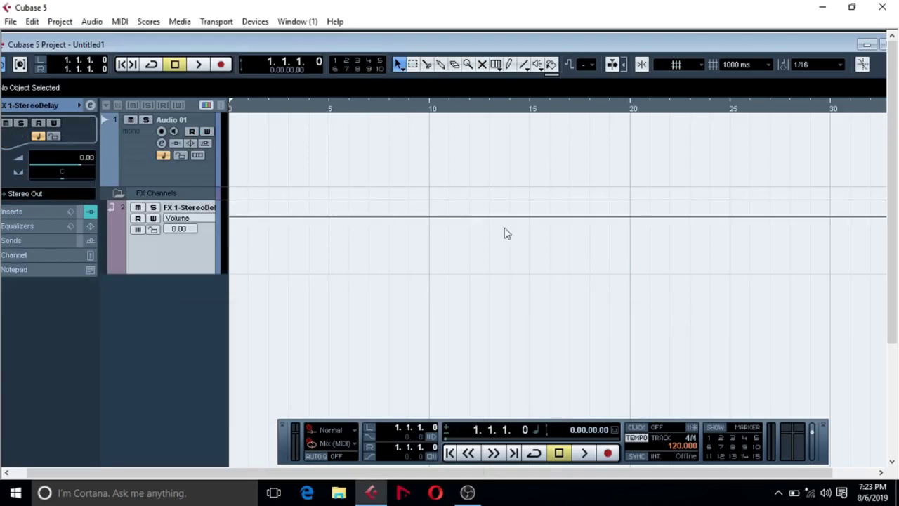
Route Audio 01's first send to FX 1-StereoDelay, activate it and set its level to about -9.58.
{"action": "left_click", "coordinate": [162, 143]}
{"action": "left_click", "coordinate": [546, 158]}
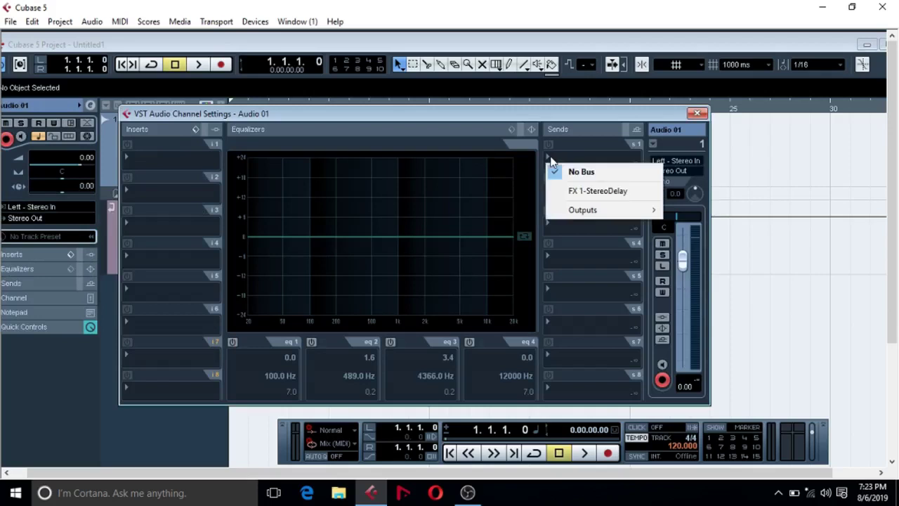
{"action": "left_click", "coordinate": [572, 193]}
{"action": "left_click", "coordinate": [549, 145]}
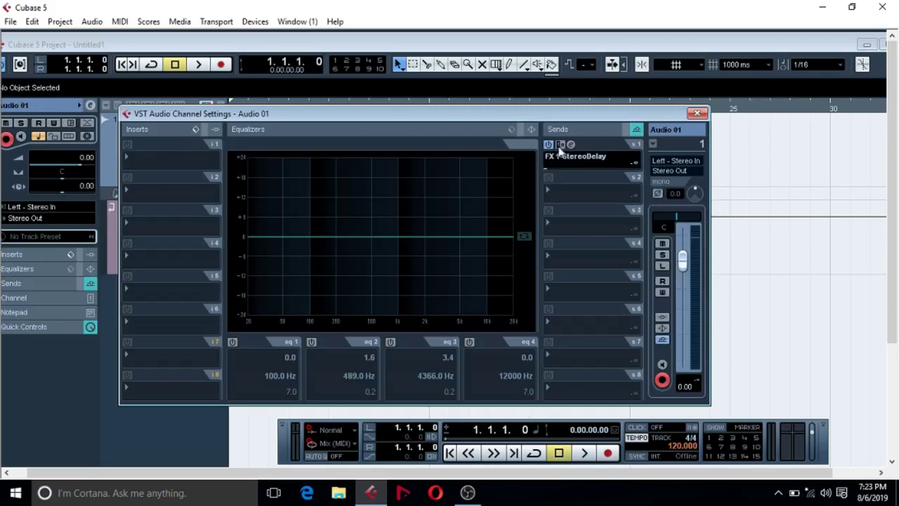
{"action": "left_click", "coordinate": [633, 166]}
{"action": "left_click_drag", "start_coordinate": [611, 168], "coordinate": [591, 173]}
{"action": "left_click", "coordinate": [696, 113]}
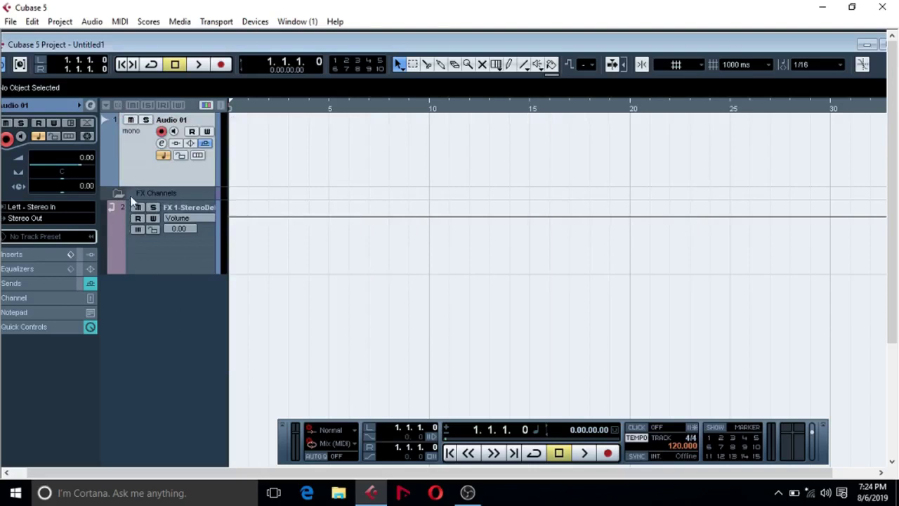
Add a single mono group channel track and maximize the project window.
{"action": "right_click", "coordinate": [163, 310]}
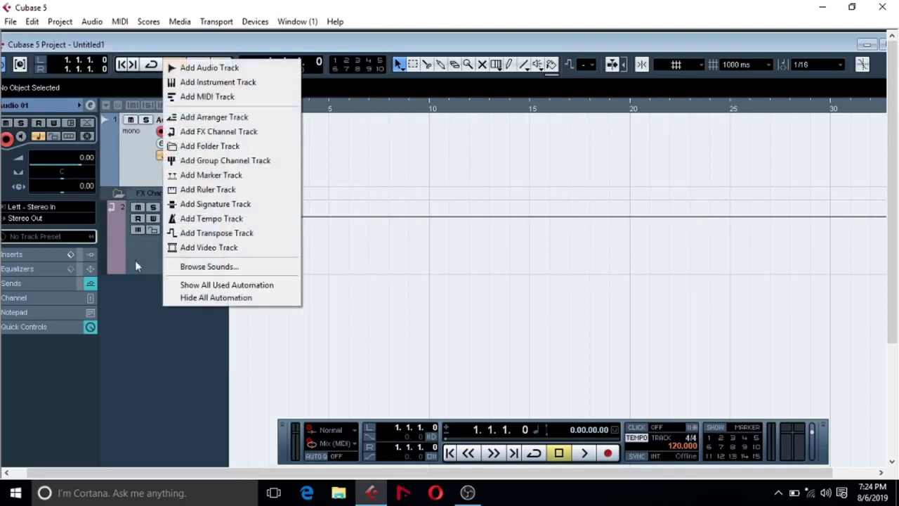
{"action": "right_click", "coordinate": [125, 305]}
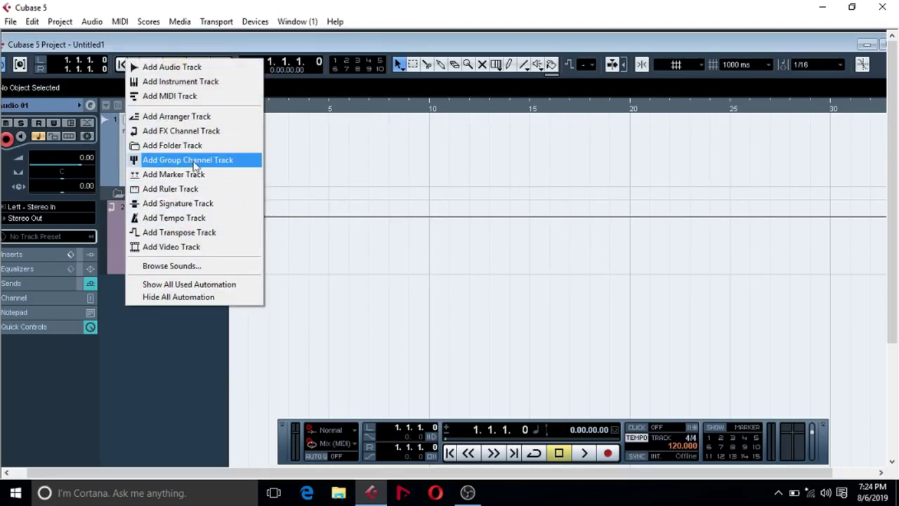
{"action": "left_click", "coordinate": [195, 165]}
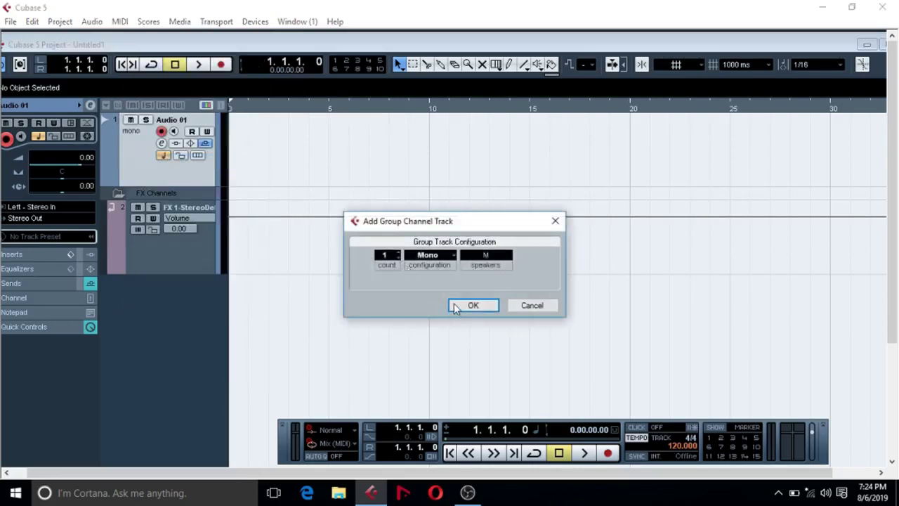
{"action": "left_click", "coordinate": [471, 305]}
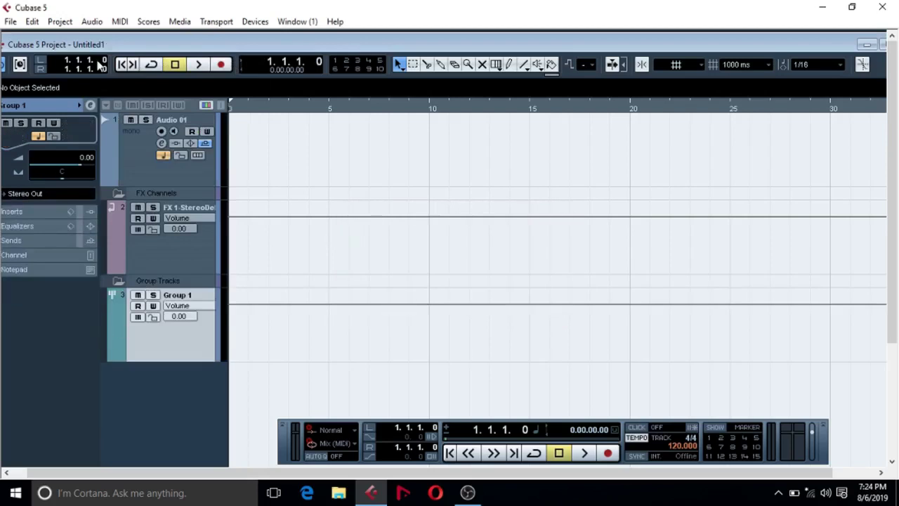
{"action": "double_click", "coordinate": [116, 44]}
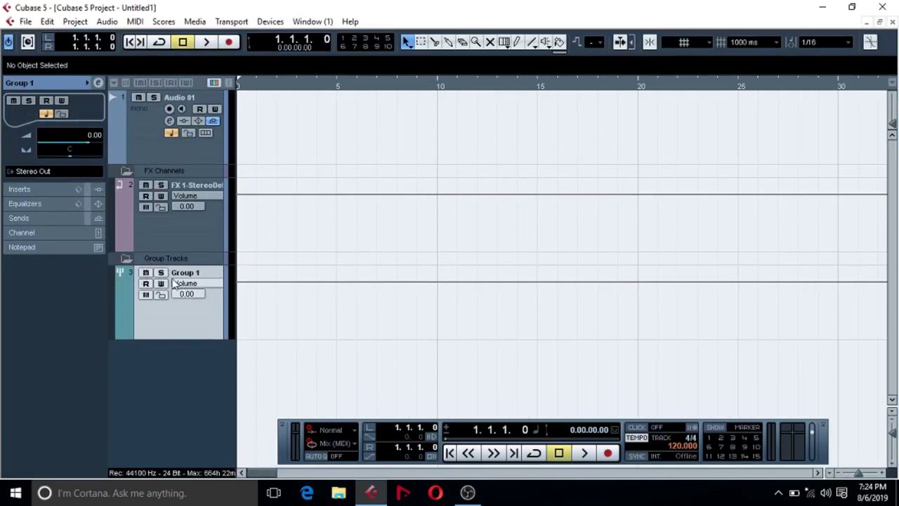
View the effect categories available for the first insert slot in Audio 01's channel settings.
{"action": "left_click", "coordinate": [169, 120]}
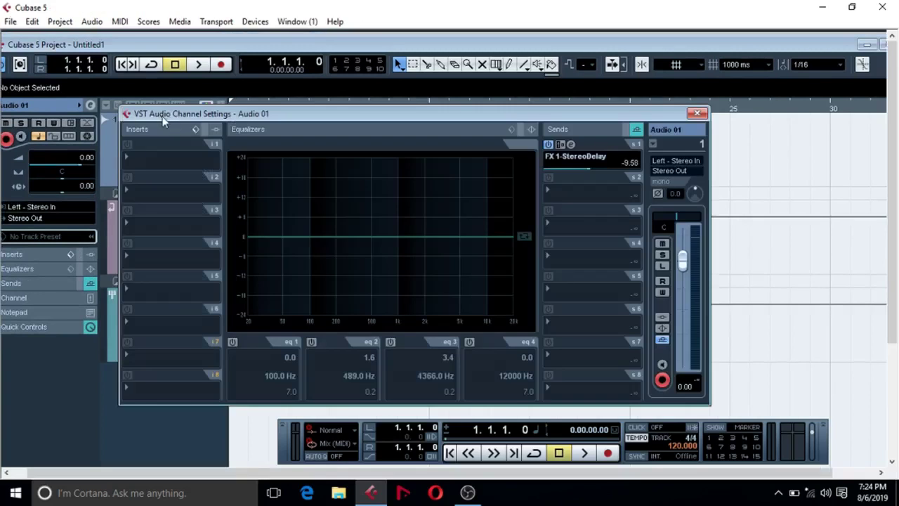
{"action": "left_click", "coordinate": [132, 160]}
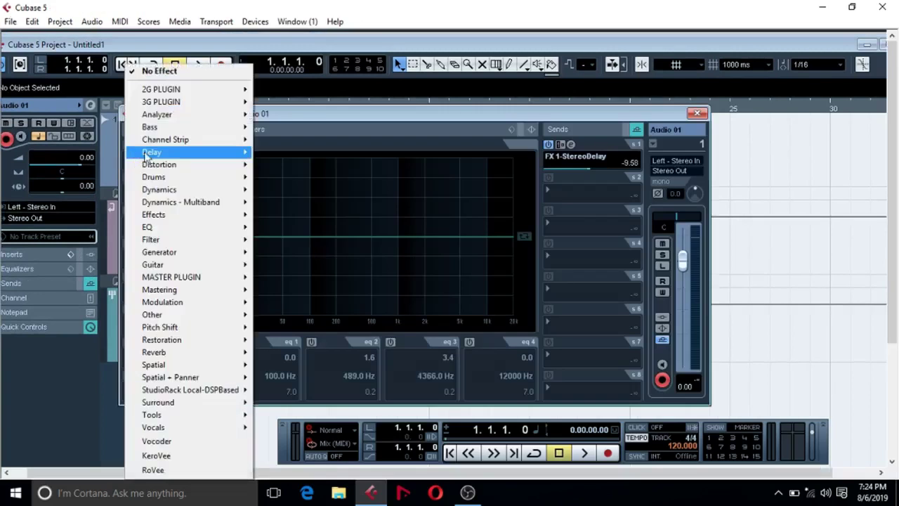
{"action": "left_click", "coordinate": [302, 123]}
{"action": "left_click", "coordinate": [696, 113]}
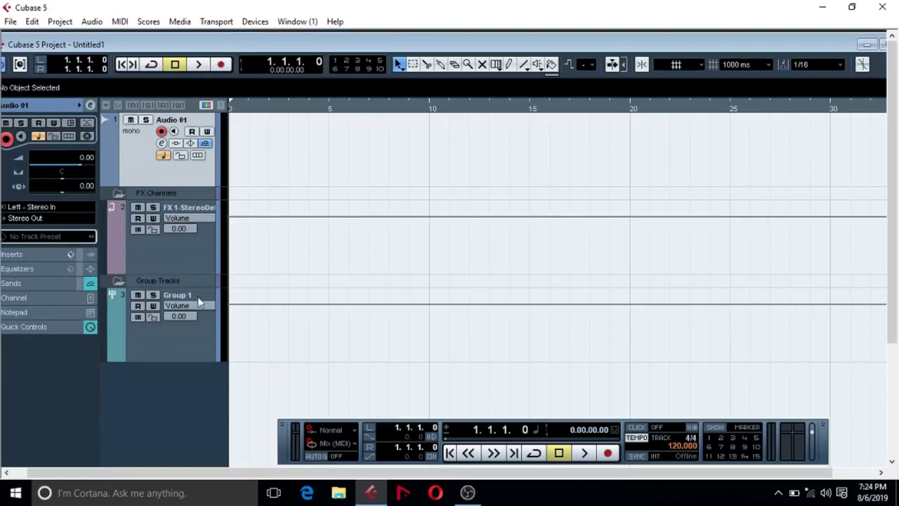
Examine the inserts of the Group 1 and FX 1-StereoDelay tracks, and Group 1's equalizer bands, in the maximized project.
{"action": "left_click", "coordinate": [157, 326]}
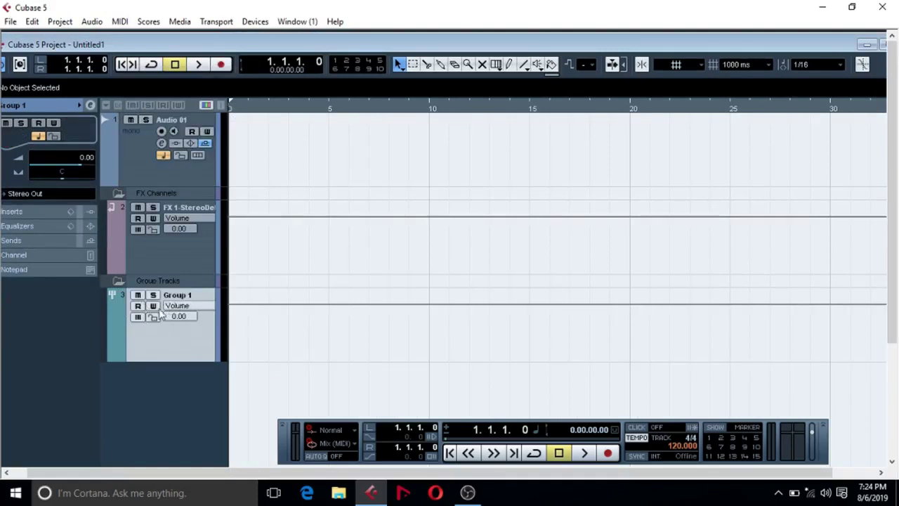
{"action": "double_click", "coordinate": [132, 44]}
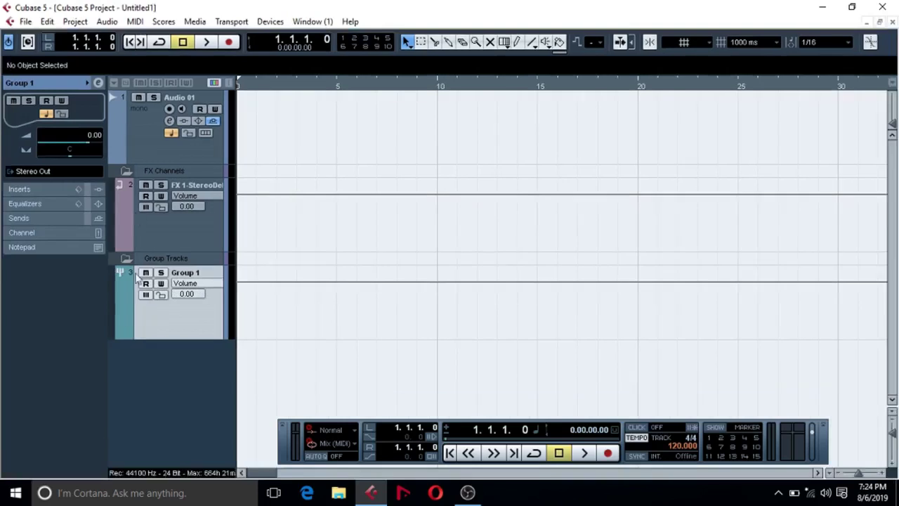
{"action": "left_click", "coordinate": [30, 190]}
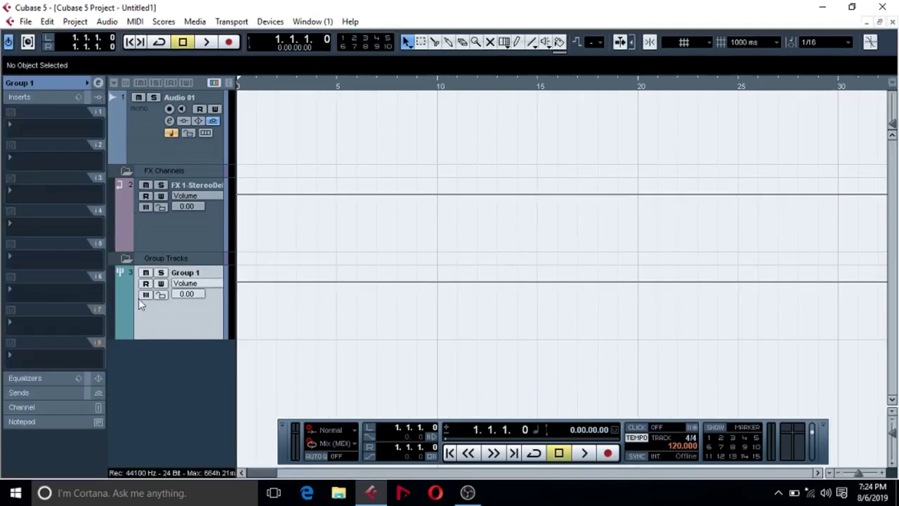
{"action": "left_click", "coordinate": [147, 220]}
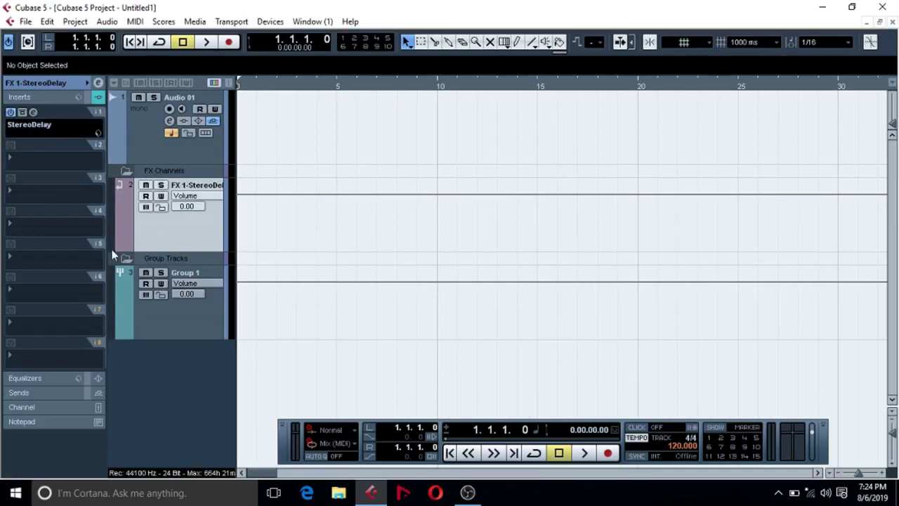
{"action": "left_click", "coordinate": [151, 307]}
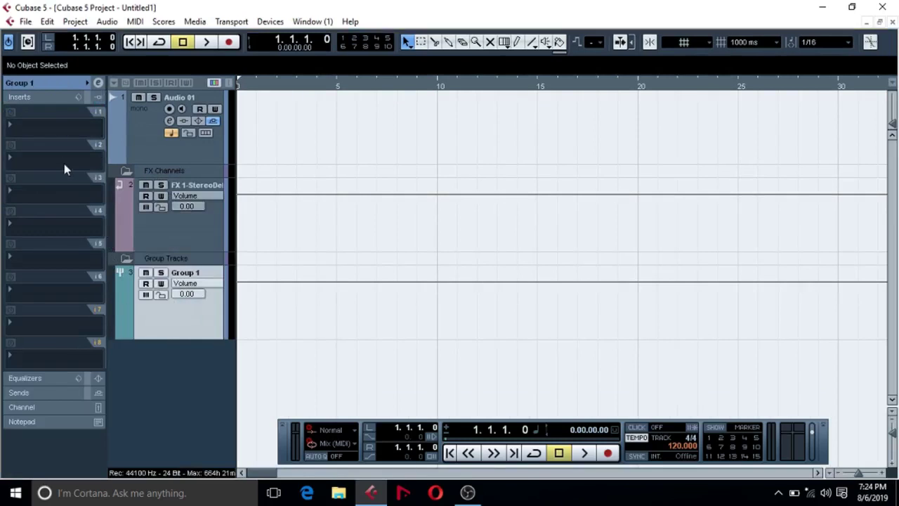
{"action": "left_click", "coordinate": [30, 82]}
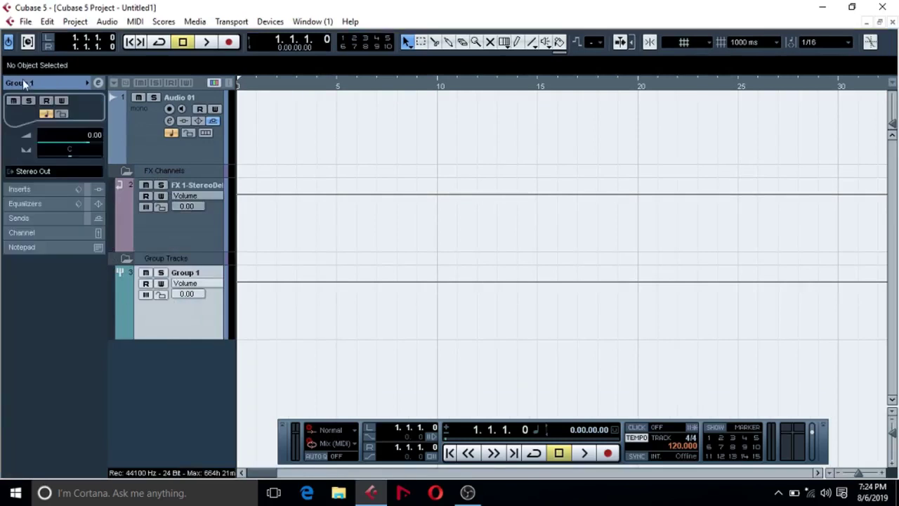
{"action": "left_click", "coordinate": [14, 189]}
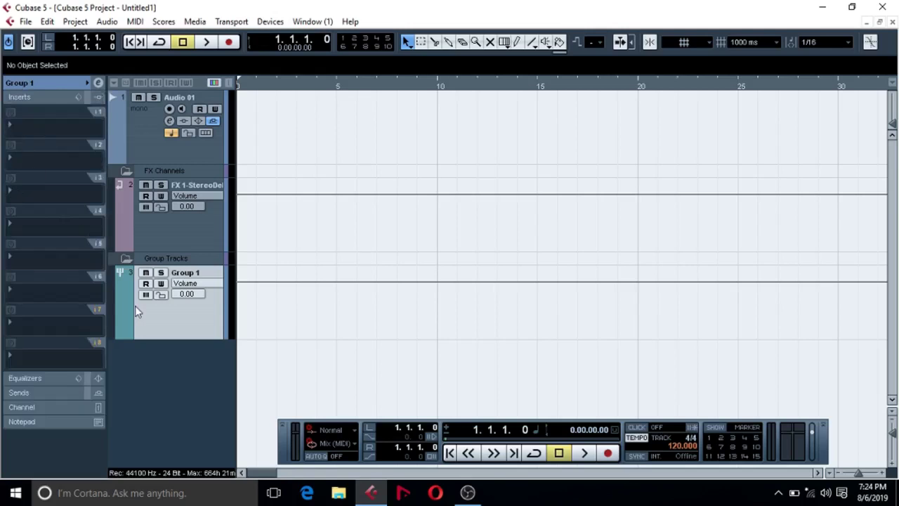
{"action": "left_click", "coordinate": [21, 379]}
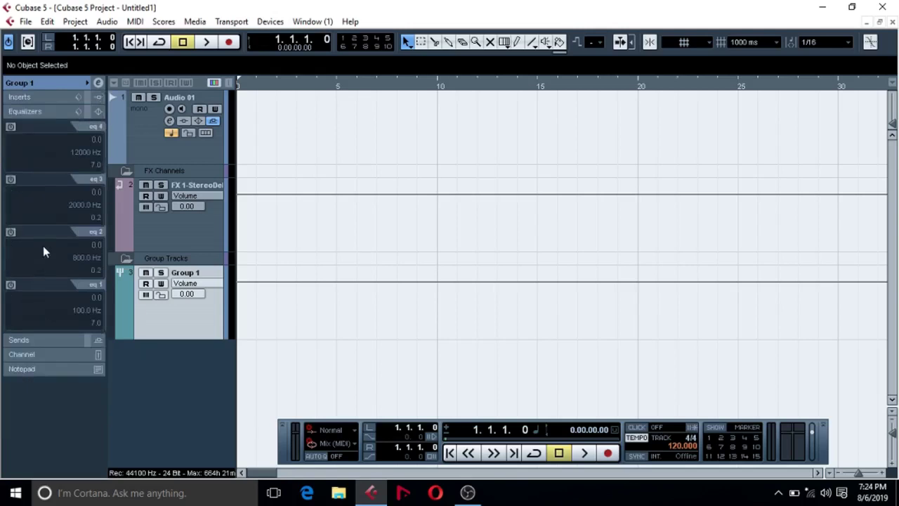
Load the API-2500 Mono compressor into Group 1's first insert slot and close its plug-in window.
{"action": "left_click", "coordinate": [33, 359]}
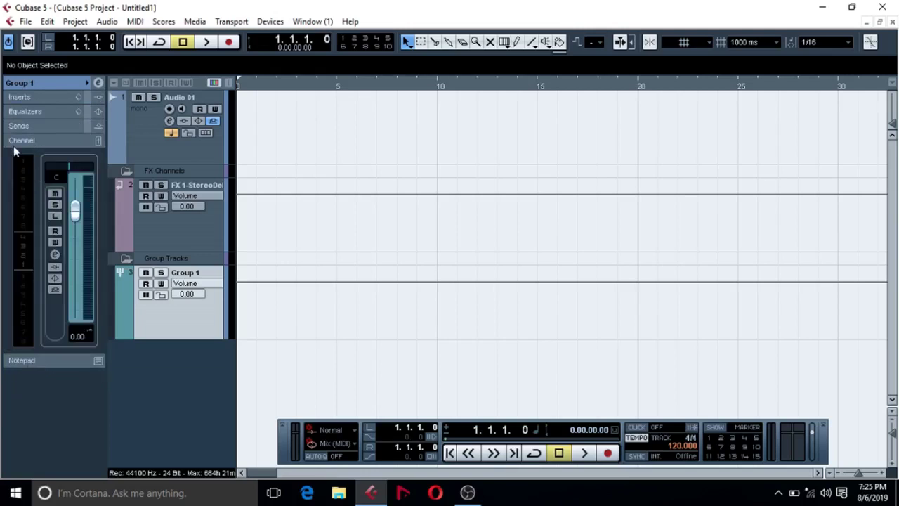
{"action": "left_click", "coordinate": [20, 98]}
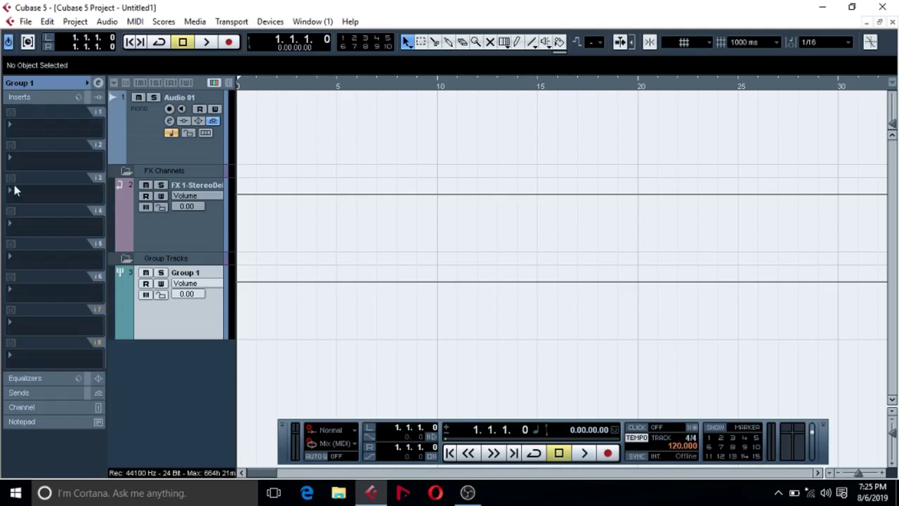
{"action": "left_click", "coordinate": [16, 130]}
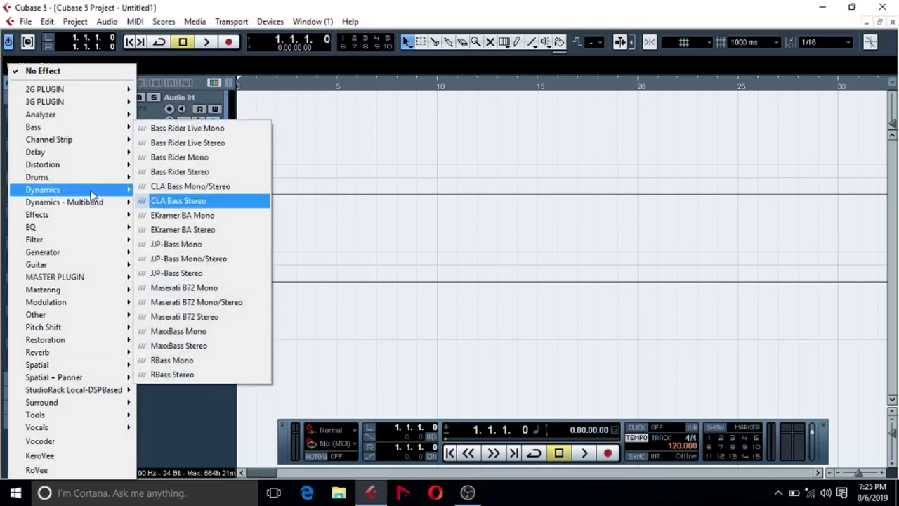
{"action": "mouse_move", "coordinate": [91, 193]}
{"action": "left_click", "coordinate": [170, 31]}
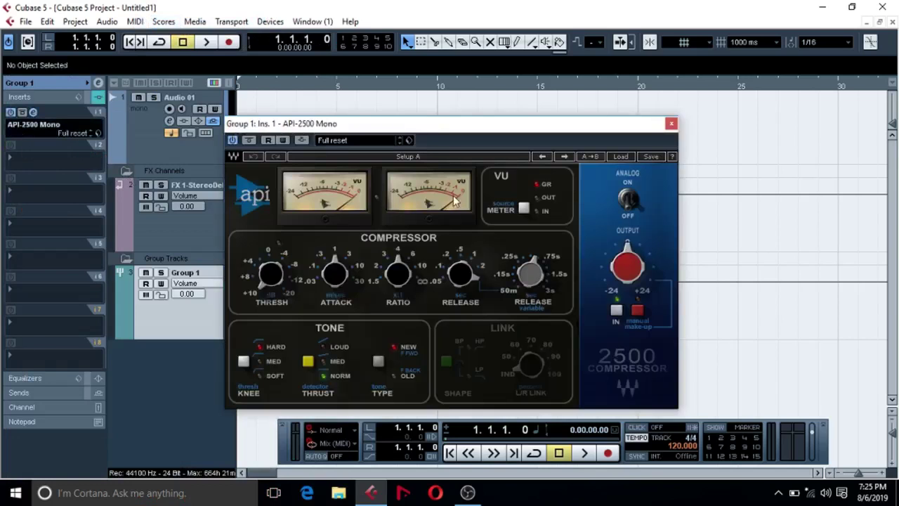
{"action": "left_click", "coordinate": [671, 125]}
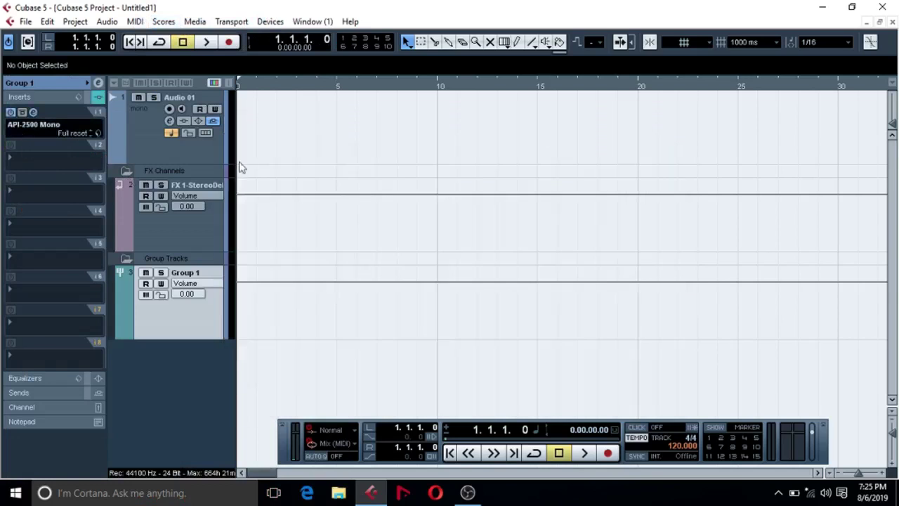
Route Audio 01's eighth send to Group 1, activate it and set its level to 0.
{"action": "left_click", "coordinate": [146, 141]}
{"action": "left_click", "coordinate": [170, 121]}
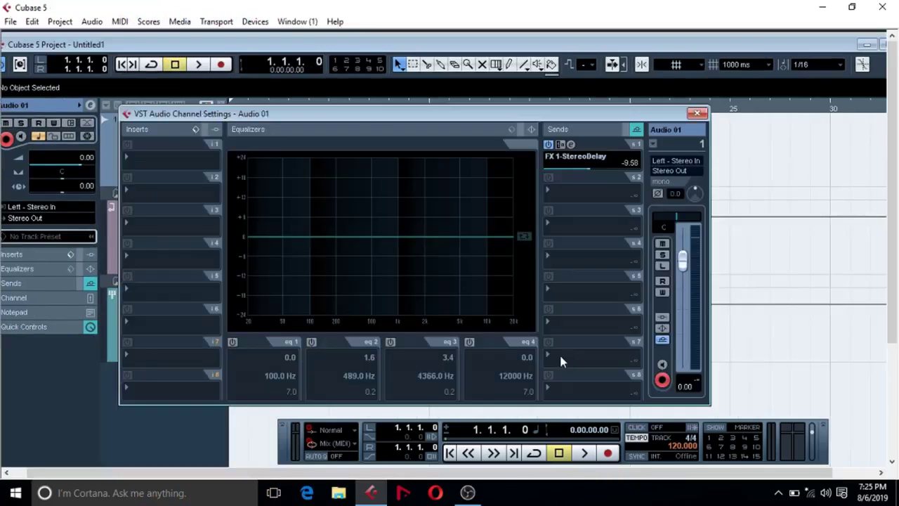
{"action": "left_click", "coordinate": [544, 390]}
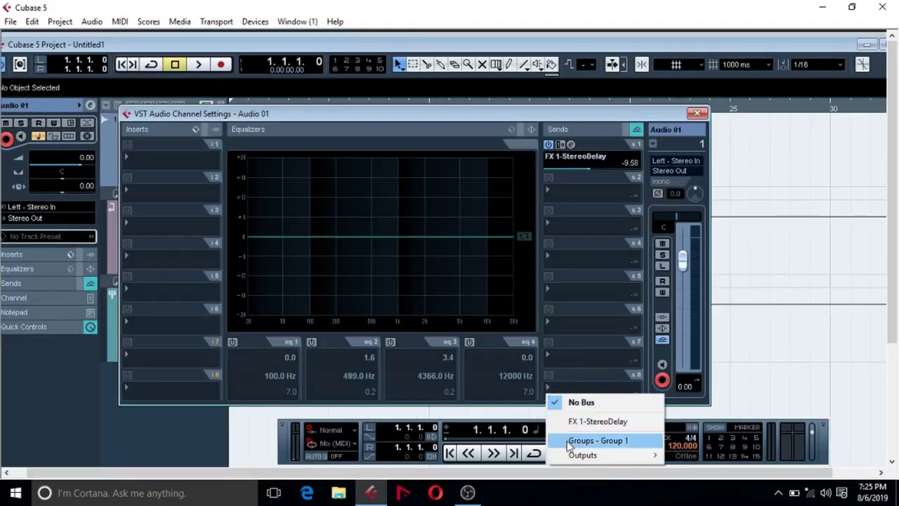
{"action": "left_click", "coordinate": [565, 441]}
{"action": "left_click", "coordinate": [549, 376]}
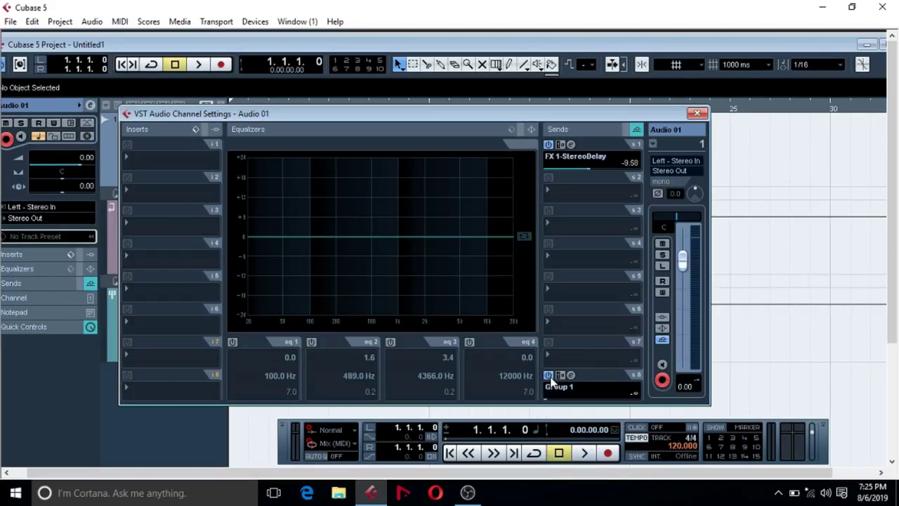
{"action": "left_click", "coordinate": [635, 394]}
{"action": "key", "text": "BackSpace"}
{"action": "type", "text": "0"}
{"action": "key", "text": "Return"}
{"action": "left_click", "coordinate": [697, 113]}
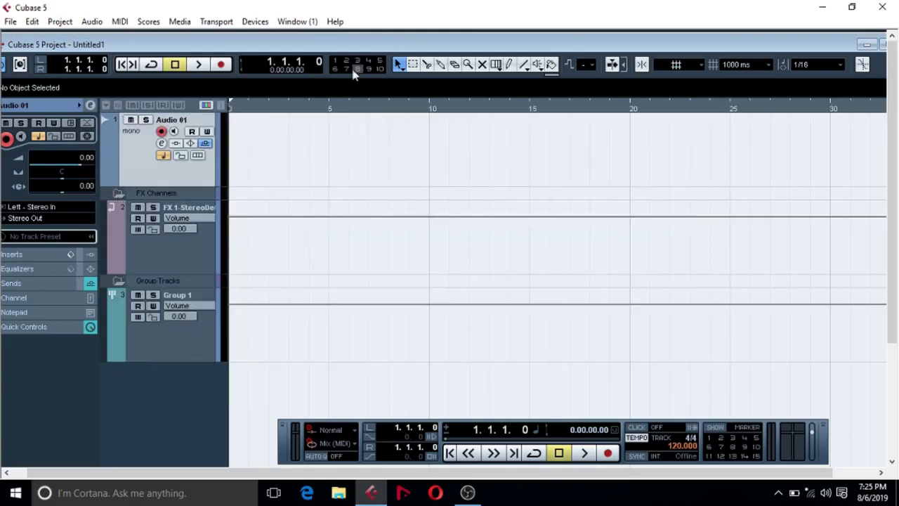
Maximize the project window and collapse the FX Channels and Group Tracks folders in the track list.
{"action": "double_click", "coordinate": [311, 44]}
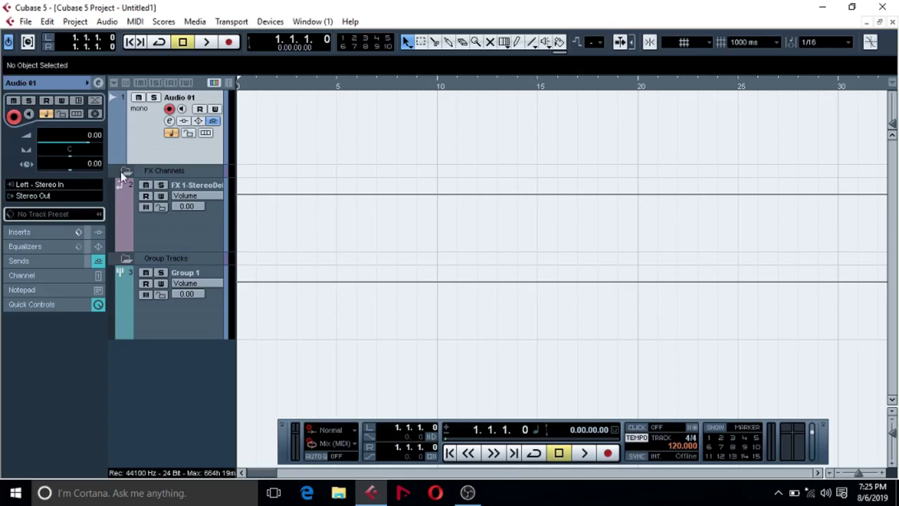
{"action": "left_click", "coordinate": [167, 248]}
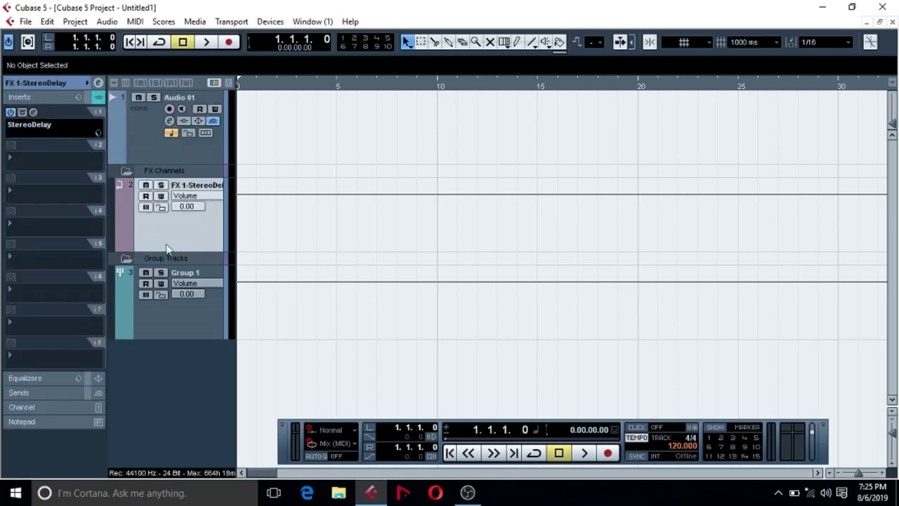
{"action": "left_click", "coordinate": [165, 301]}
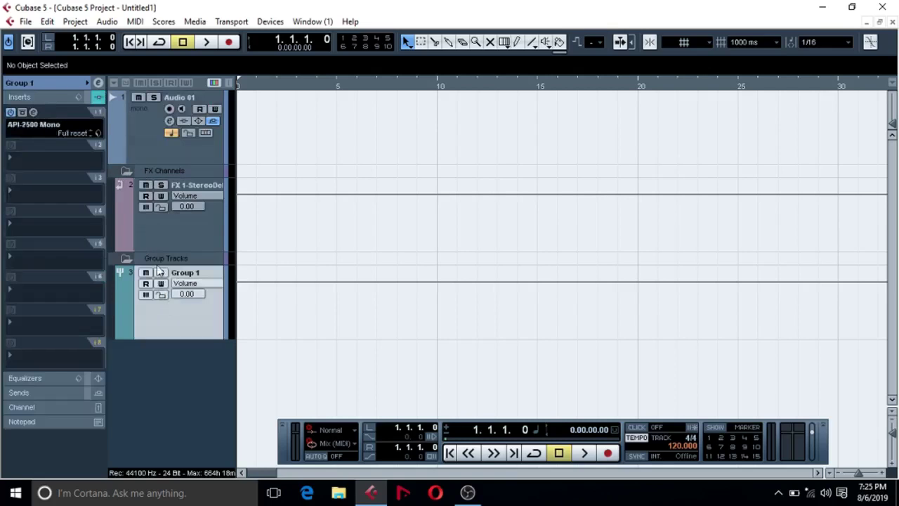
{"action": "left_click", "coordinate": [126, 172]}
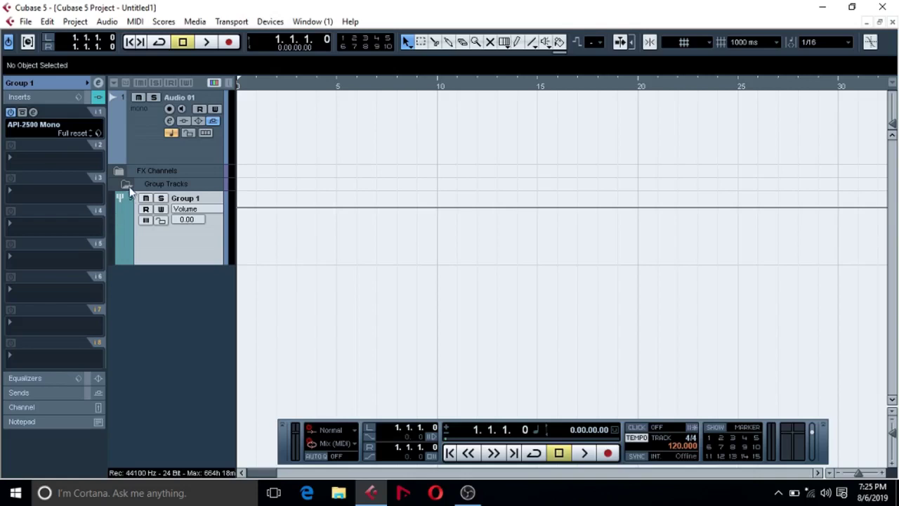
{"action": "left_click", "coordinate": [125, 185]}
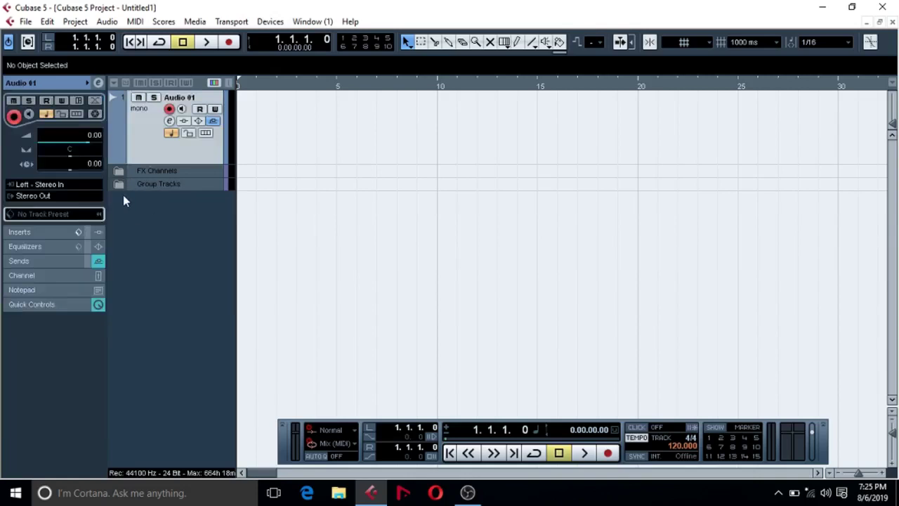
Examine the contents of the collapsed FX Channels and Group Tracks folders, ending with Audio 01 selected.
{"action": "left_click", "coordinate": [147, 172]}
{"action": "left_click", "coordinate": [167, 184]}
{"action": "left_click", "coordinate": [152, 172]}
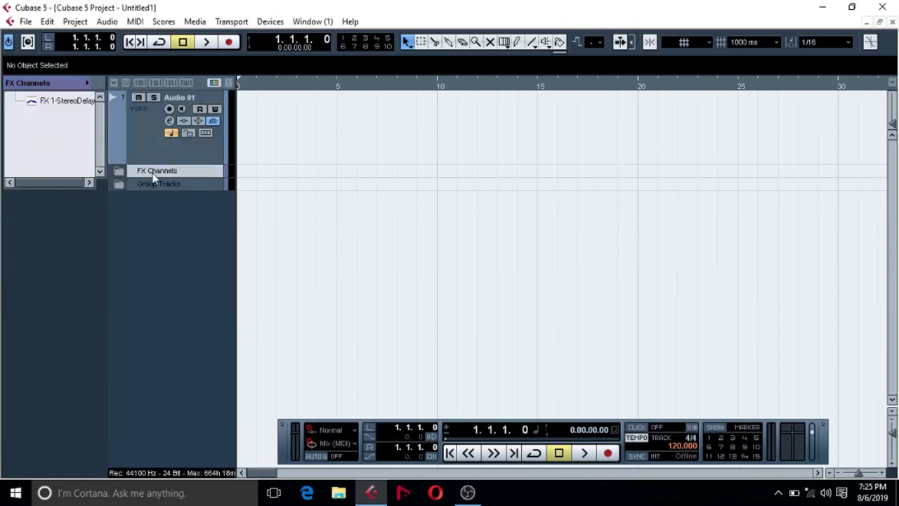
{"action": "left_click", "coordinate": [161, 183]}
{"action": "left_click", "coordinate": [163, 172]}
{"action": "left_click", "coordinate": [160, 162]}
{"action": "left_click", "coordinate": [170, 175]}
{"action": "left_click", "coordinate": [169, 183]}
{"action": "left_click", "coordinate": [160, 175]}
{"action": "left_click", "coordinate": [156, 183]}
{"action": "left_click", "coordinate": [144, 172]}
{"action": "left_click", "coordinate": [136, 152]}
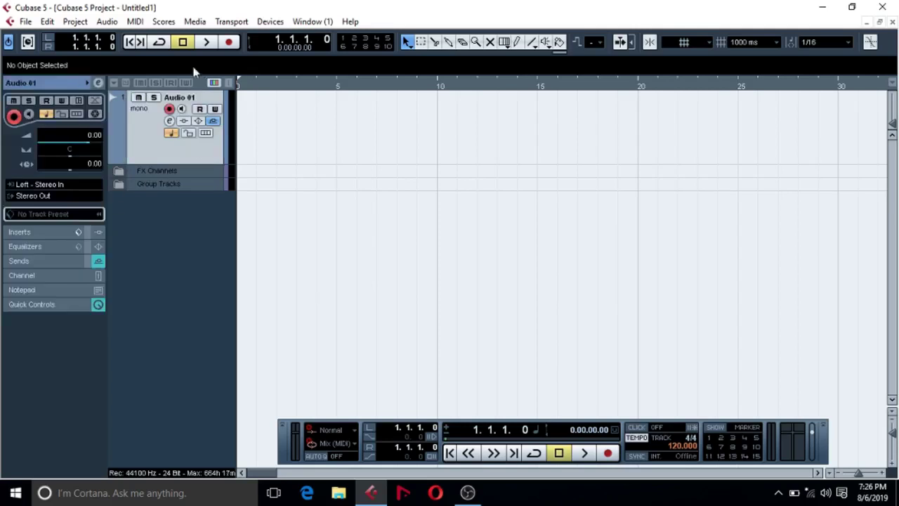
Load MonoDelay into Audio 01's first insert slot and close the plug-in and channel settings windows.
{"action": "left_click", "coordinate": [169, 121]}
{"action": "left_click", "coordinate": [139, 159]}
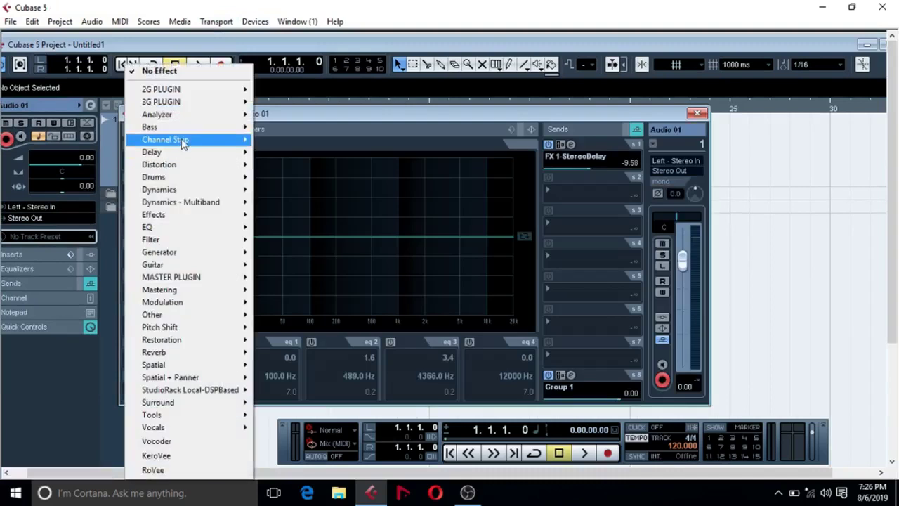
{"action": "mouse_move", "coordinate": [201, 153]}
{"action": "left_click", "coordinate": [271, 242]}
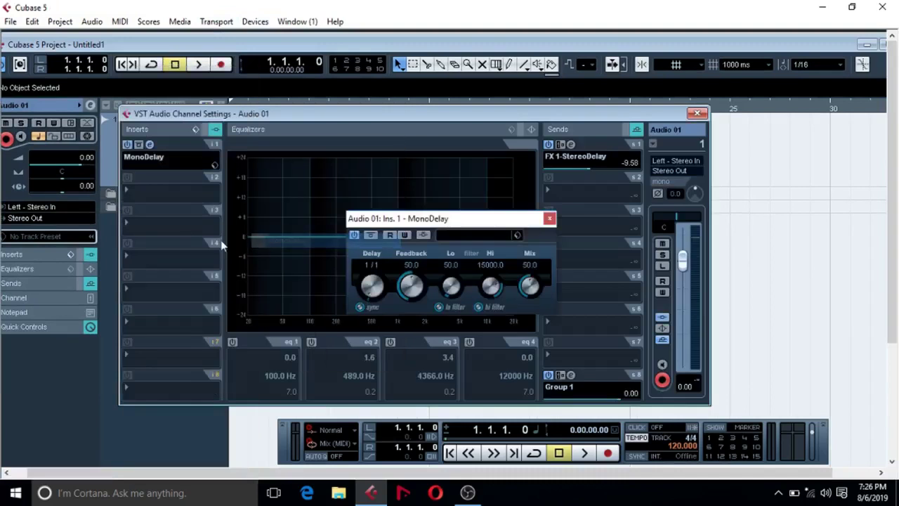
{"action": "left_click", "coordinate": [548, 219]}
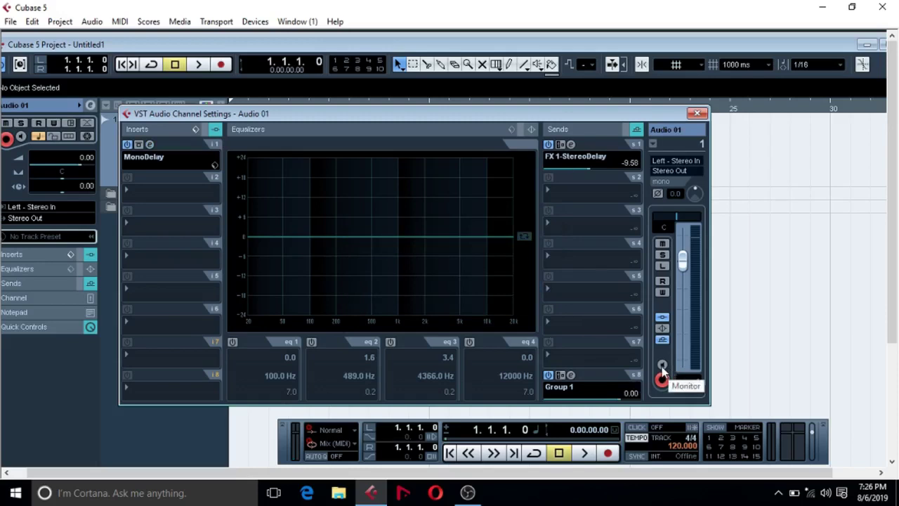
{"action": "left_click", "coordinate": [696, 113]}
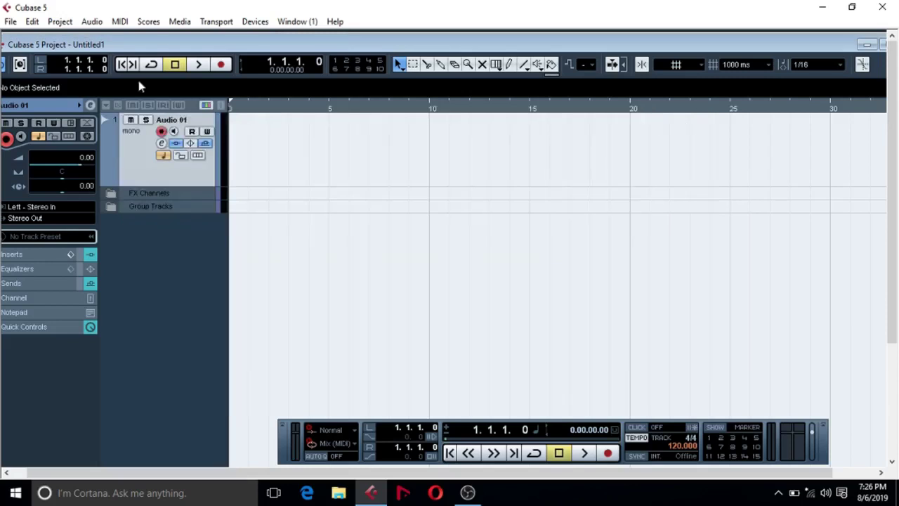
Duplicate the Audio 01 track and check the inserts and sends in the copy's channel settings.
{"action": "double_click", "coordinate": [158, 39]}
{"action": "right_click", "coordinate": [153, 126]}
{"action": "left_click", "coordinate": [167, 162]}
{"action": "left_click", "coordinate": [169, 196]}
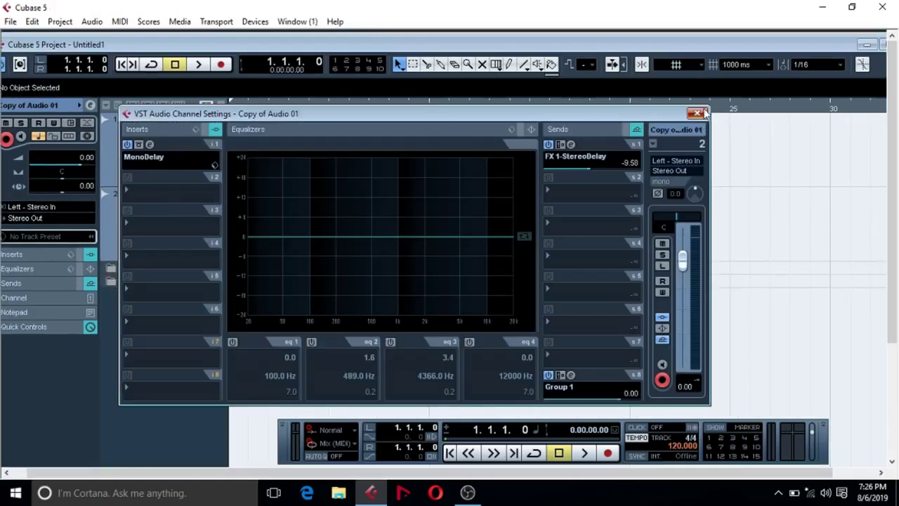
{"action": "left_click", "coordinate": [696, 113]}
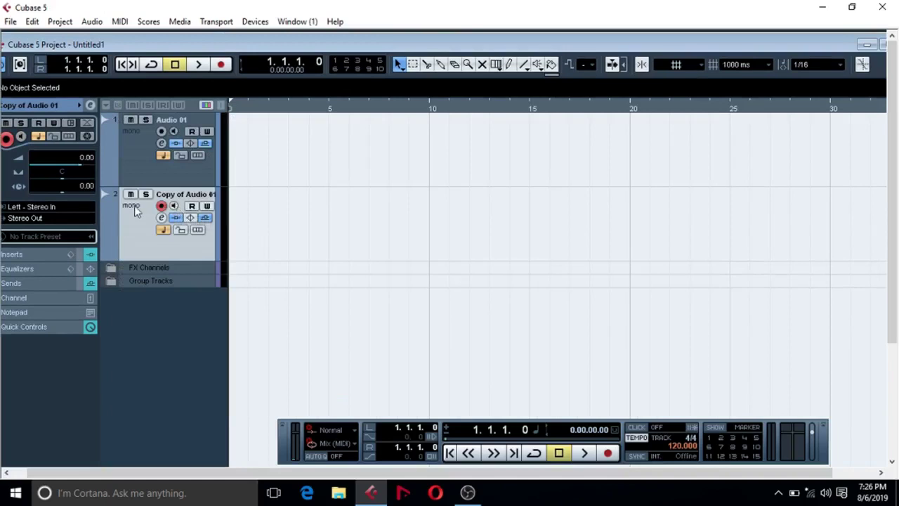
Maximize the project window and compare the Audio 01 track with its duplicate.
{"action": "left_click", "coordinate": [174, 207]}
{"action": "double_click", "coordinate": [257, 48]}
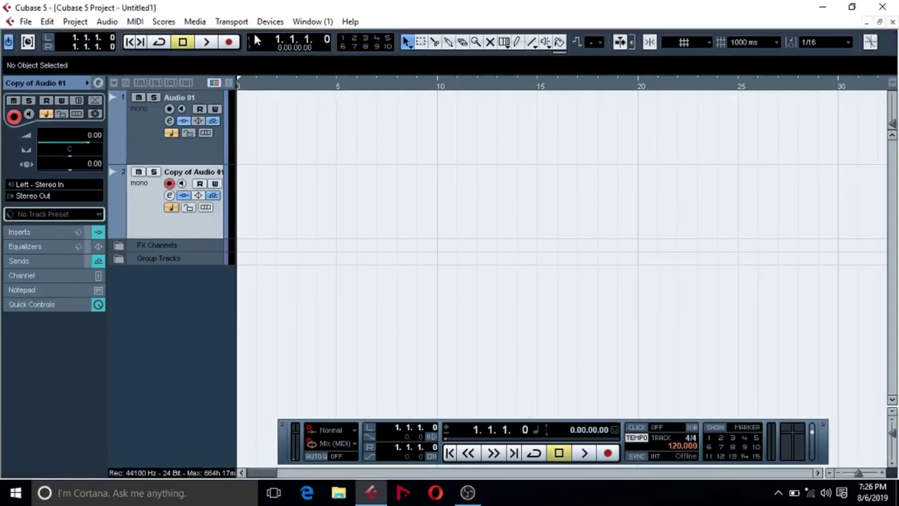
{"action": "left_click", "coordinate": [158, 123]}
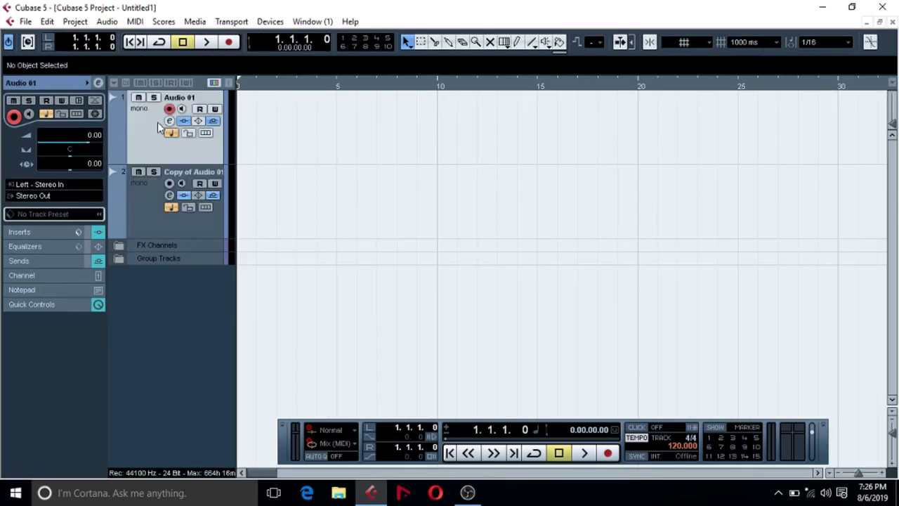
{"action": "left_click", "coordinate": [149, 200]}
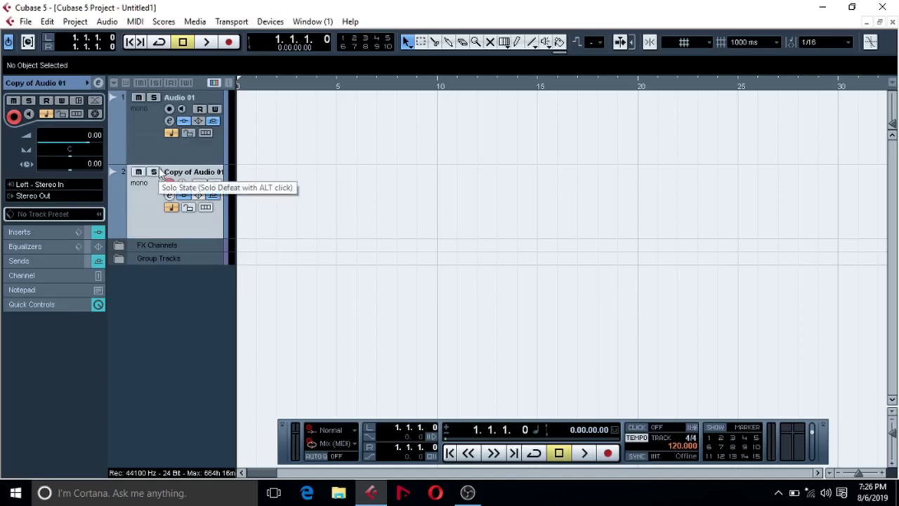
View the effect categories available for the Stereo Out channel's inserts from the mixer, and close the mixer.
{"action": "left_click", "coordinate": [272, 22]}
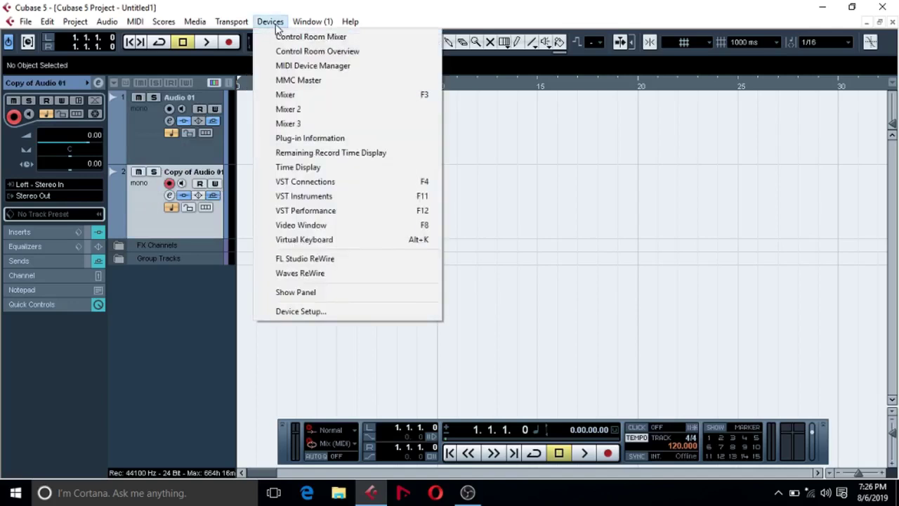
{"action": "left_click", "coordinate": [294, 99]}
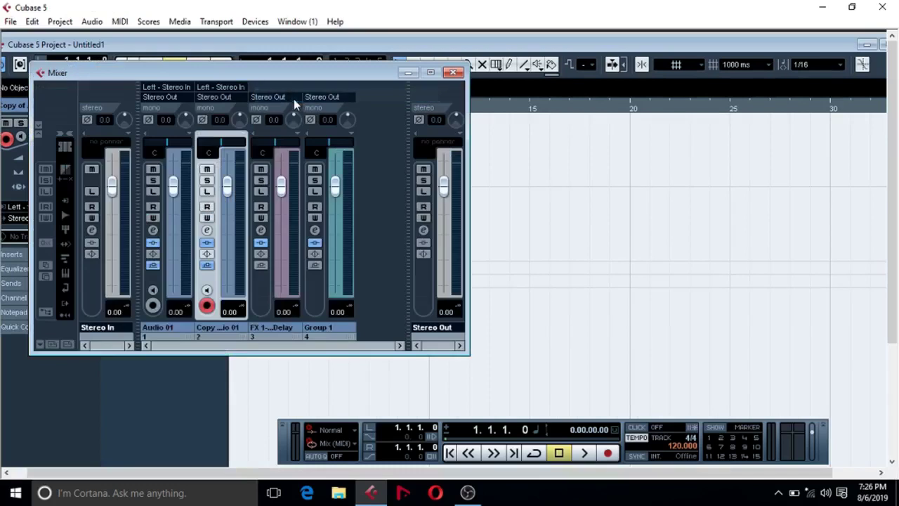
{"action": "left_click", "coordinate": [422, 229]}
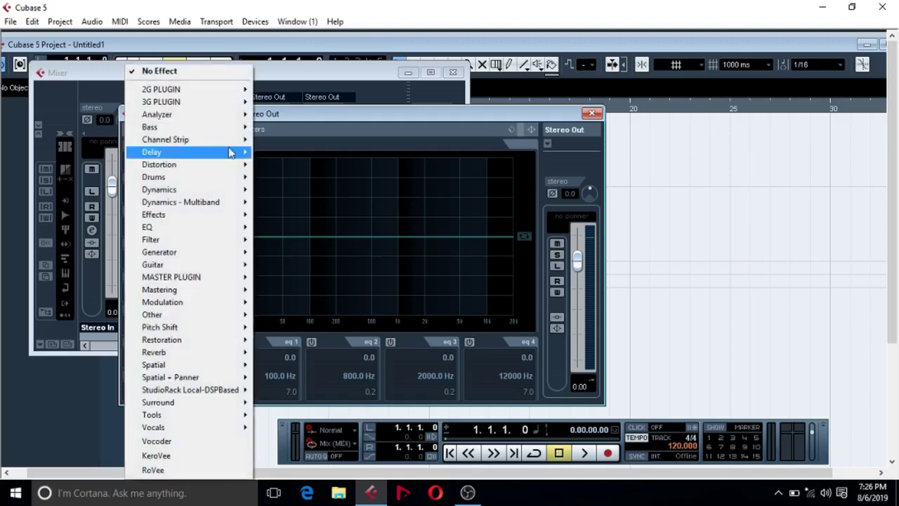
{"action": "left_click", "coordinate": [451, 74]}
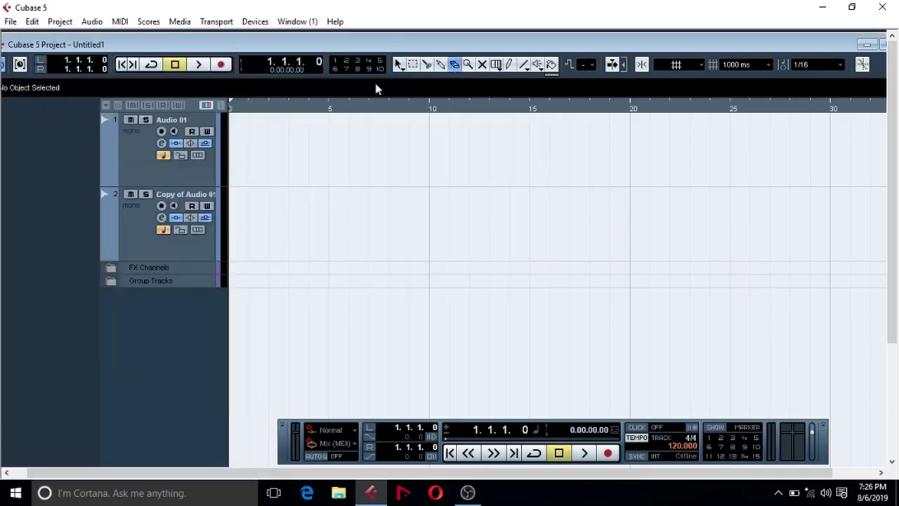
Switch back to the Object Selection tool, review Audio 01's channel settings and maximize the project window.
{"action": "left_click", "coordinate": [398, 64]}
{"action": "left_click", "coordinate": [145, 152]}
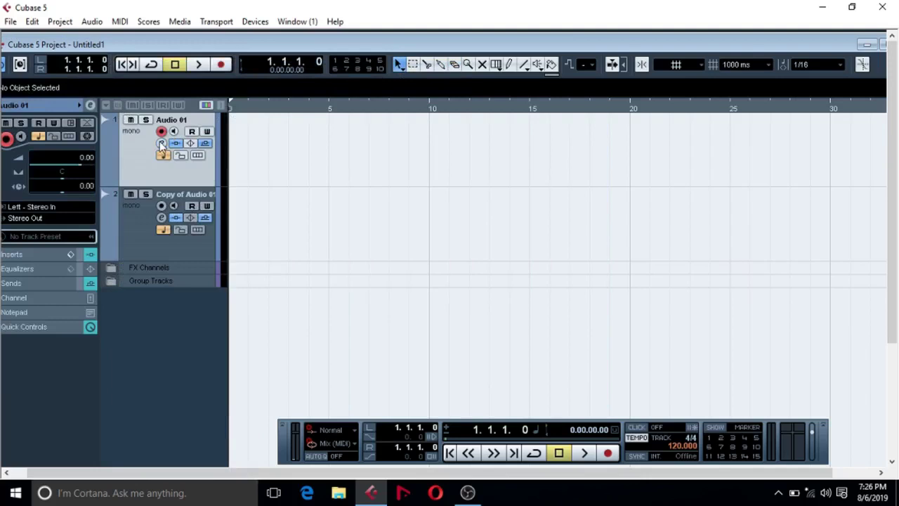
{"action": "left_click", "coordinate": [161, 143]}
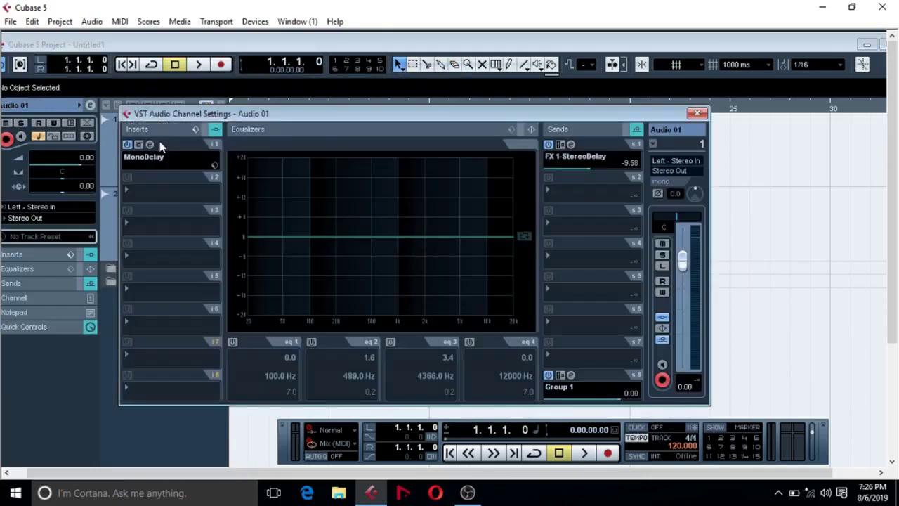
{"action": "left_click", "coordinate": [697, 114]}
{"action": "double_click", "coordinate": [273, 43]}
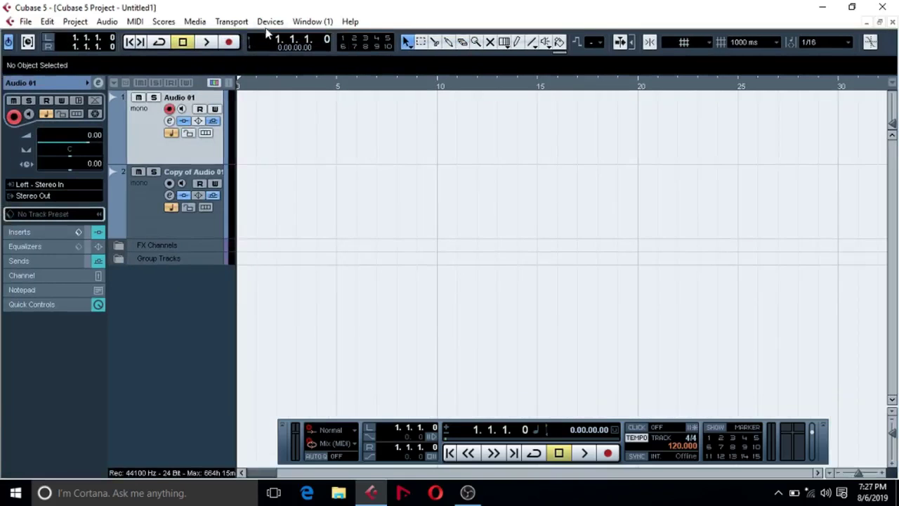
Open the Stereo Out channel settings from the mixer, close the mixer and move the settings window clear of the track list.
{"action": "left_click", "coordinate": [267, 22]}
{"action": "left_click", "coordinate": [288, 92]}
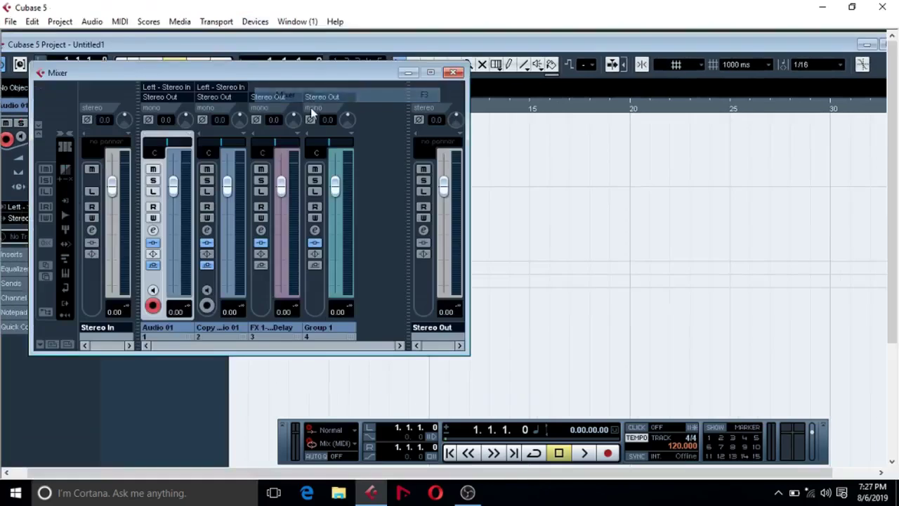
{"action": "left_click", "coordinate": [423, 230]}
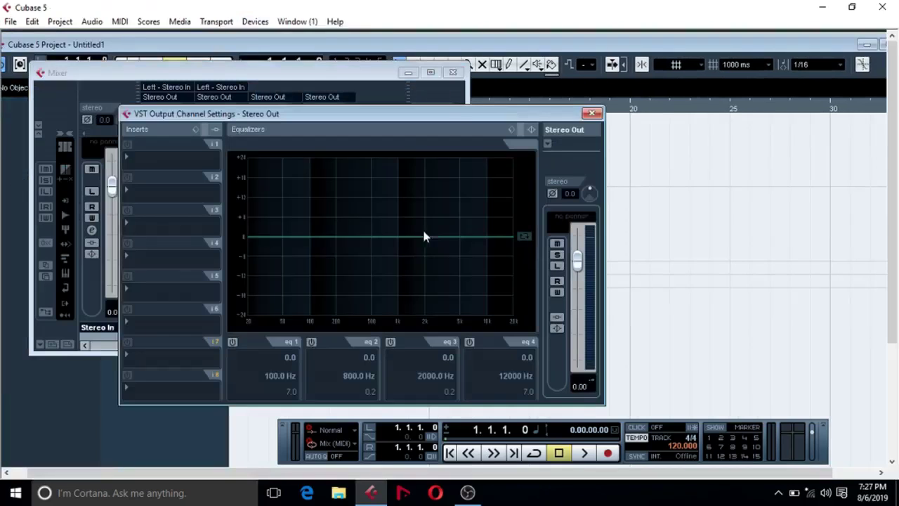
{"action": "left_click", "coordinate": [452, 72]}
{"action": "left_click_drag", "start_coordinate": [315, 110], "coordinate": [512, 105]}
{"action": "left_click_drag", "start_coordinate": [415, 112], "coordinate": [434, 107]}
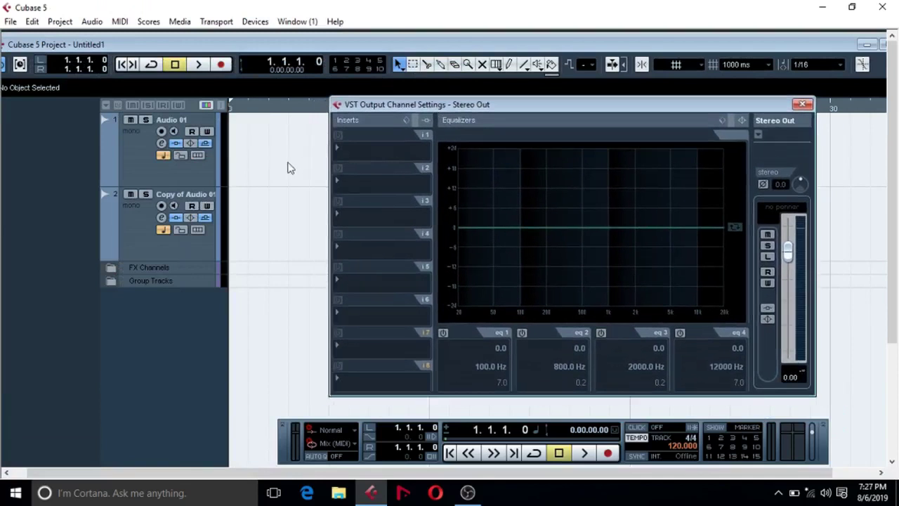
Load KeroVee into the first insert slot of Stereo Out, view its preset list and close the plug-in window.
{"action": "left_click", "coordinate": [345, 148]}
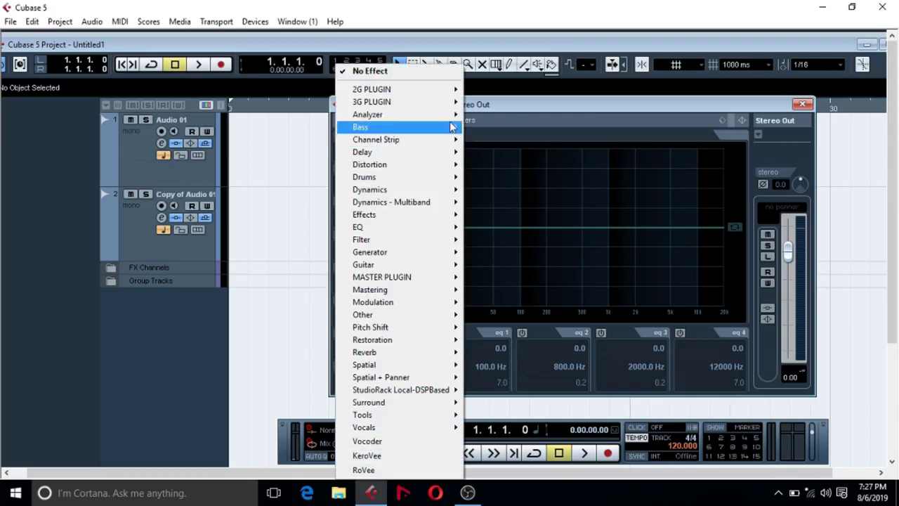
{"action": "left_click", "coordinate": [414, 455]}
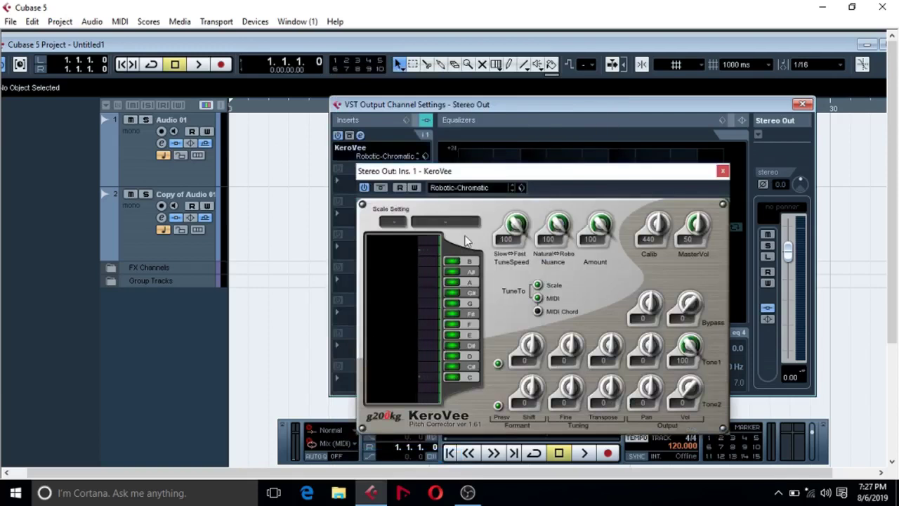
{"action": "left_click_drag", "start_coordinate": [475, 177], "coordinate": [304, 179]}
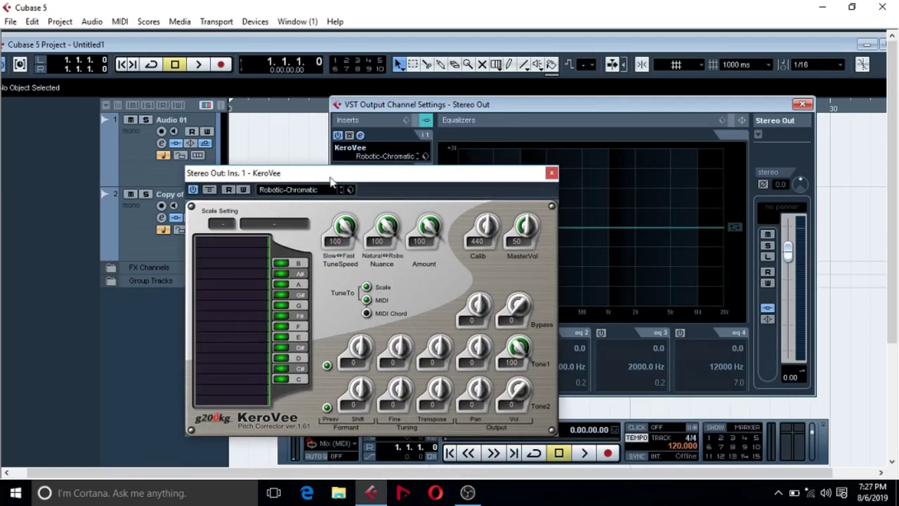
{"action": "left_click", "coordinate": [312, 193]}
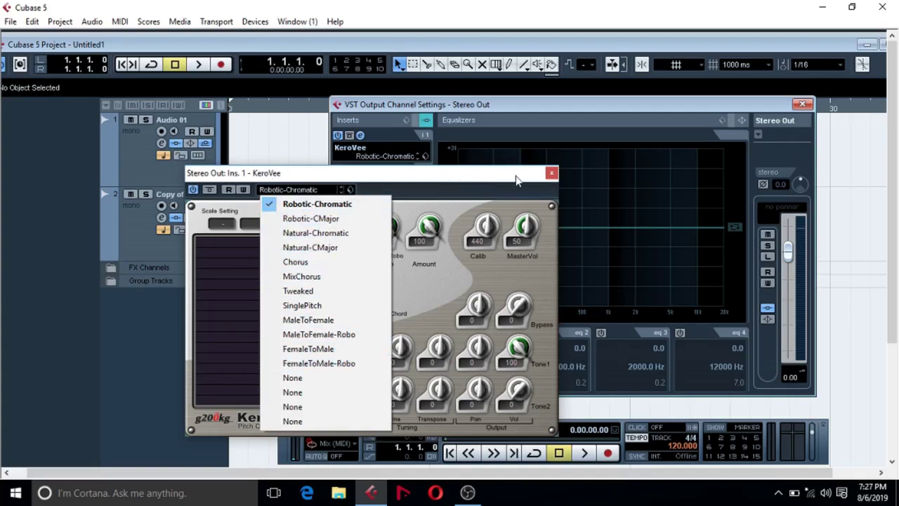
{"action": "left_click", "coordinate": [551, 174]}
{"action": "left_click", "coordinate": [551, 174]}
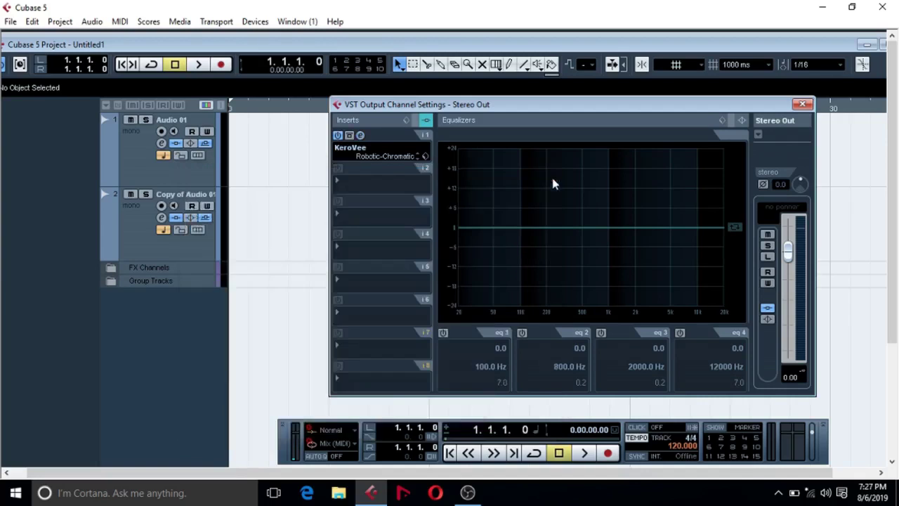
Review the effect categories available for Stereo Out's first insert, close the channel settings and maximize the project window.
{"action": "left_click", "coordinate": [360, 149]}
{"action": "mouse_move", "coordinate": [437, 159]}
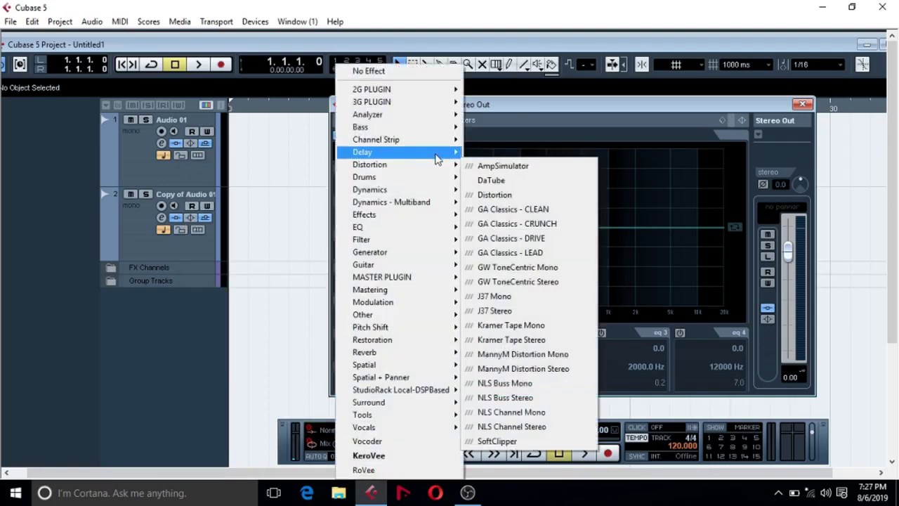
{"action": "left_click", "coordinate": [524, 104]}
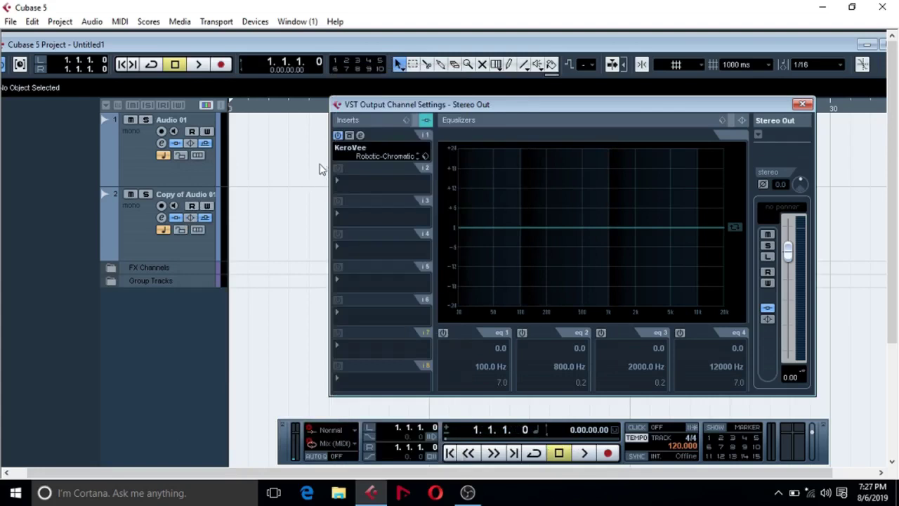
{"action": "left_click", "coordinate": [340, 158]}
{"action": "left_click", "coordinate": [514, 114]}
{"action": "left_click", "coordinate": [801, 104]}
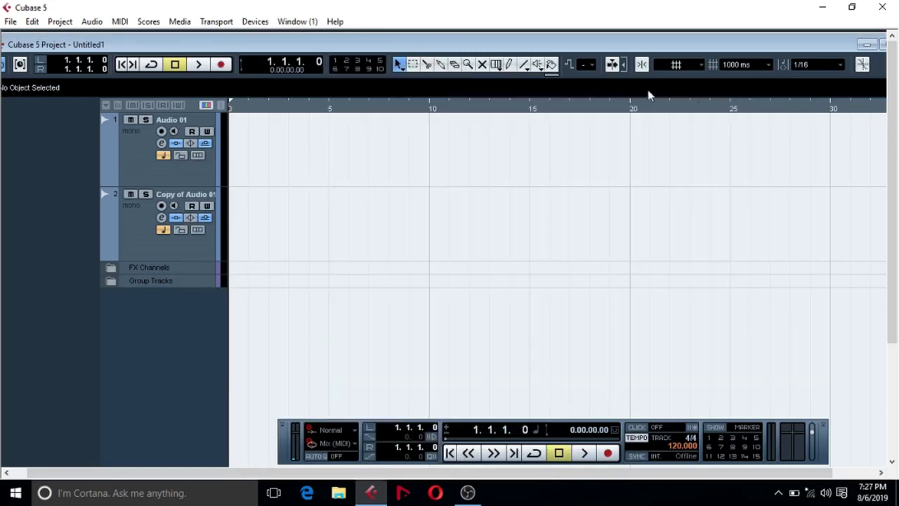
{"action": "double_click", "coordinate": [415, 44]}
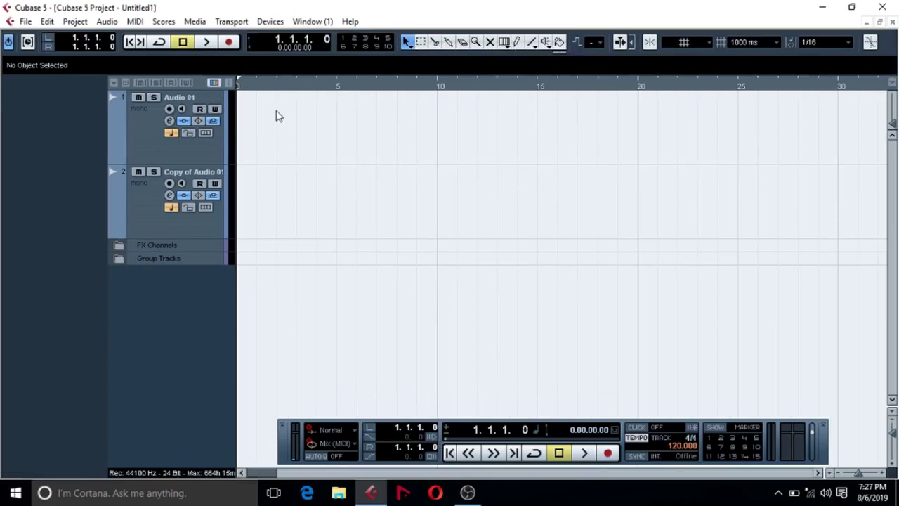
Assign a yellow-green colour to Audio 01 and a purple colour to Copy of Audio 01 in the track list.
{"action": "left_click", "coordinate": [226, 122]}
{"action": "left_click", "coordinate": [304, 127]}
{"action": "left_click", "coordinate": [226, 199]}
{"action": "left_click", "coordinate": [397, 198]}
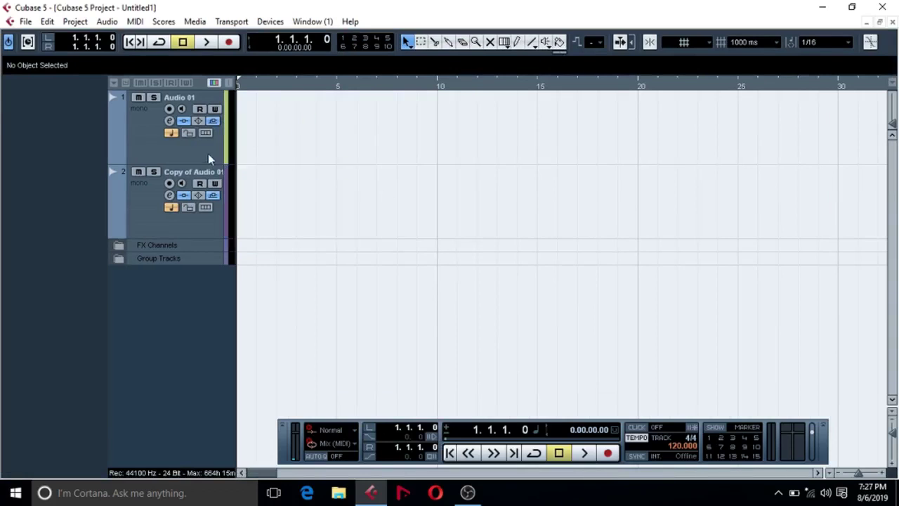
Select the Audio 01 track, view the quantize options and turn on Snap to Zero Crossing.
{"action": "left_click", "coordinate": [139, 134]}
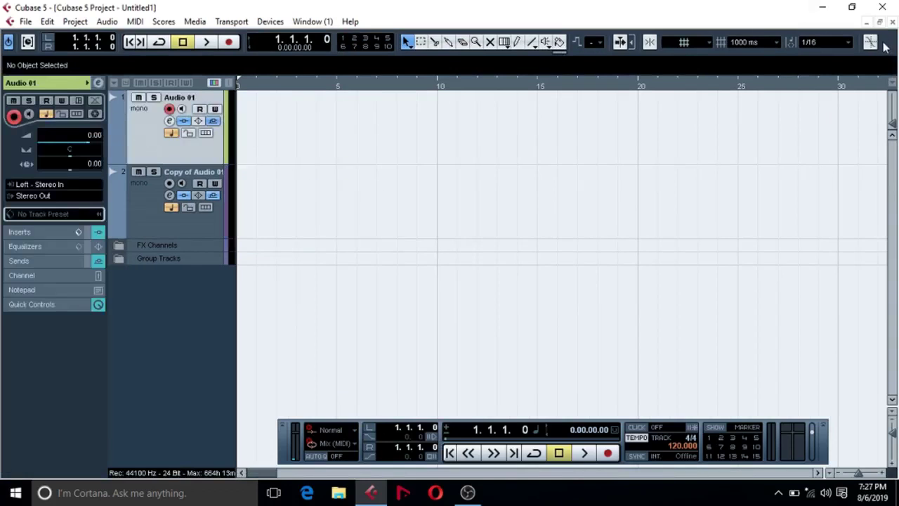
{"action": "left_click", "coordinate": [826, 41]}
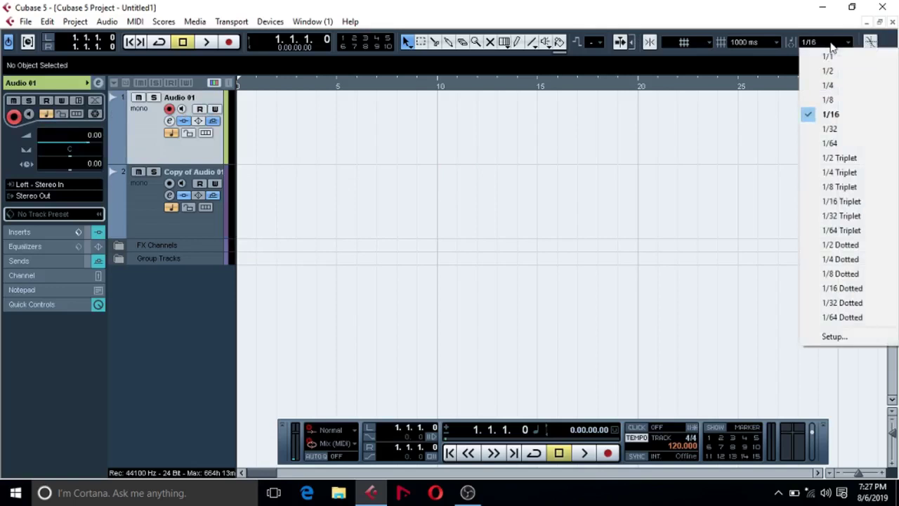
{"action": "left_click", "coordinate": [867, 43]}
{"action": "left_click", "coordinate": [869, 43]}
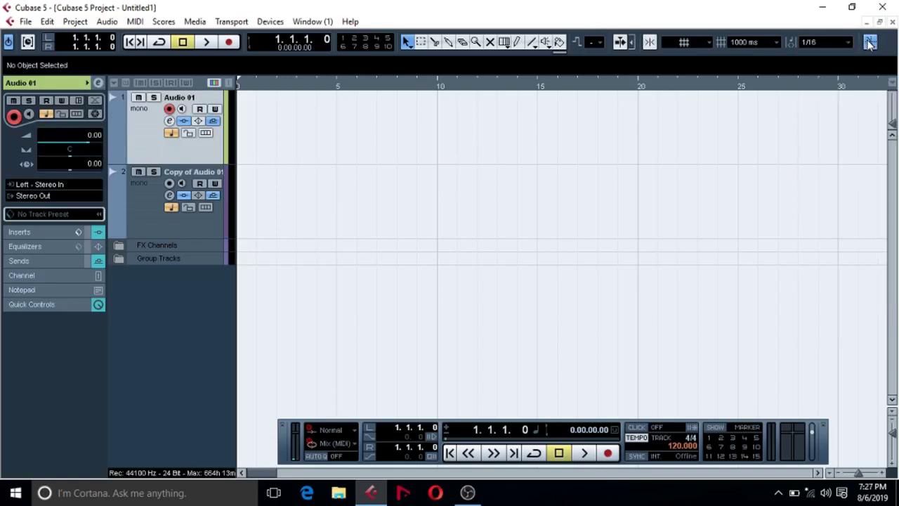
Set Audio 01's track colour to the default grey and Copy of Audio 01's to green.
{"action": "left_click", "coordinate": [89, 83]}
{"action": "left_click", "coordinate": [92, 82]}
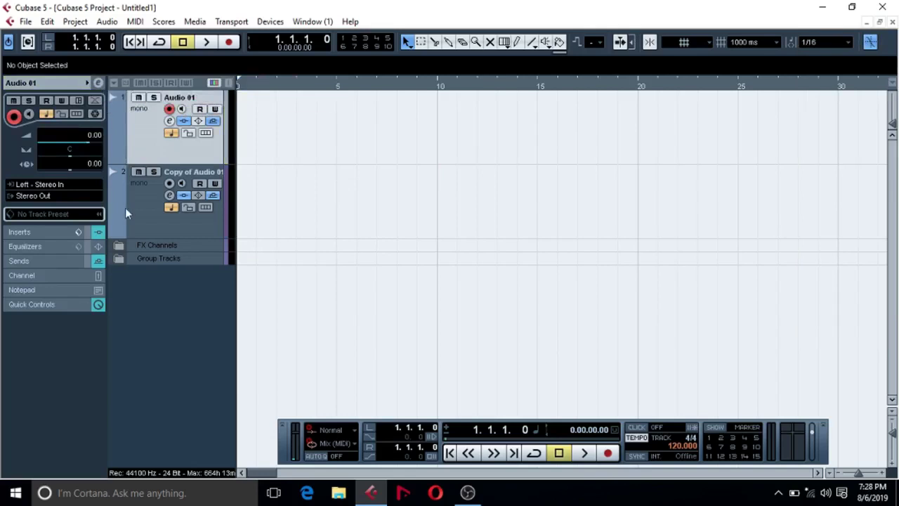
{"action": "left_click", "coordinate": [127, 212]}
{"action": "left_click", "coordinate": [87, 83]}
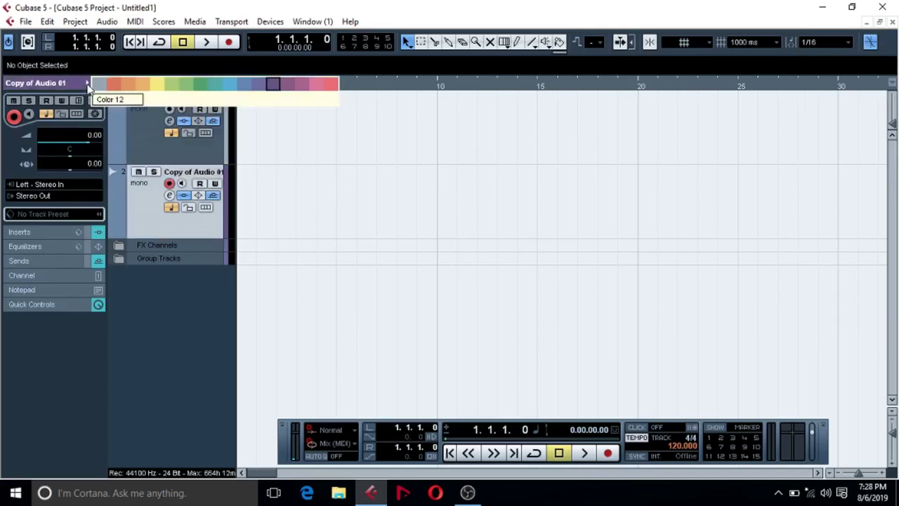
{"action": "left_click", "coordinate": [191, 81]}
Select Audio 01, place the cursor at about 1.4 seconds and record a clip about 2.7 seconds long.
{"action": "left_click", "coordinate": [156, 147]}
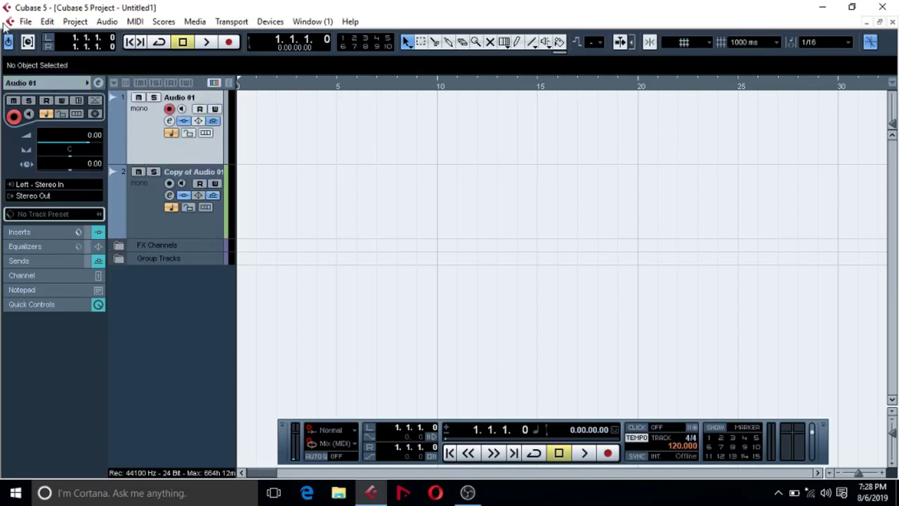
{"action": "left_click", "coordinate": [268, 87]}
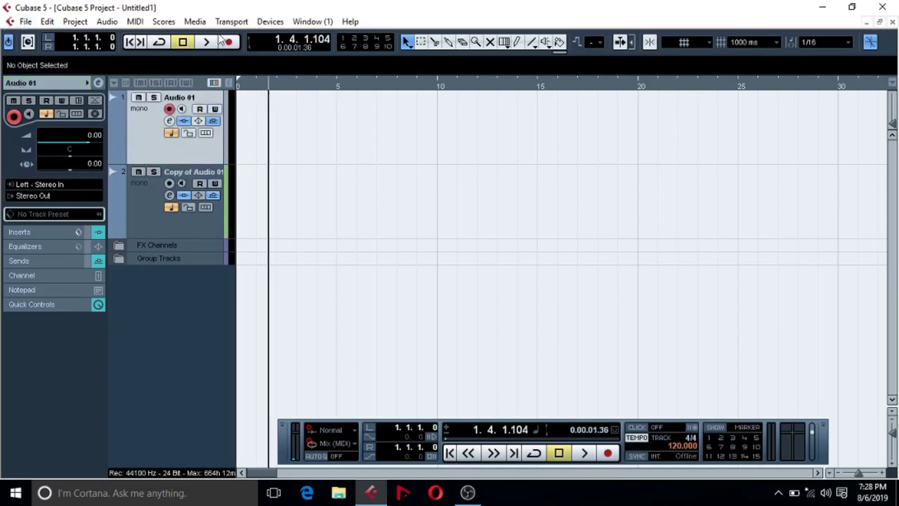
{"action": "left_click", "coordinate": [228, 41]}
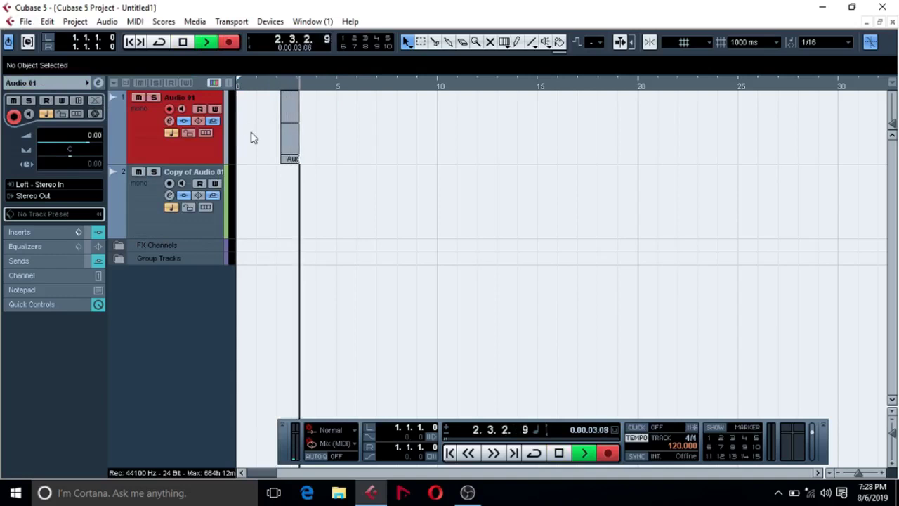
{"action": "key", "text": "space"}
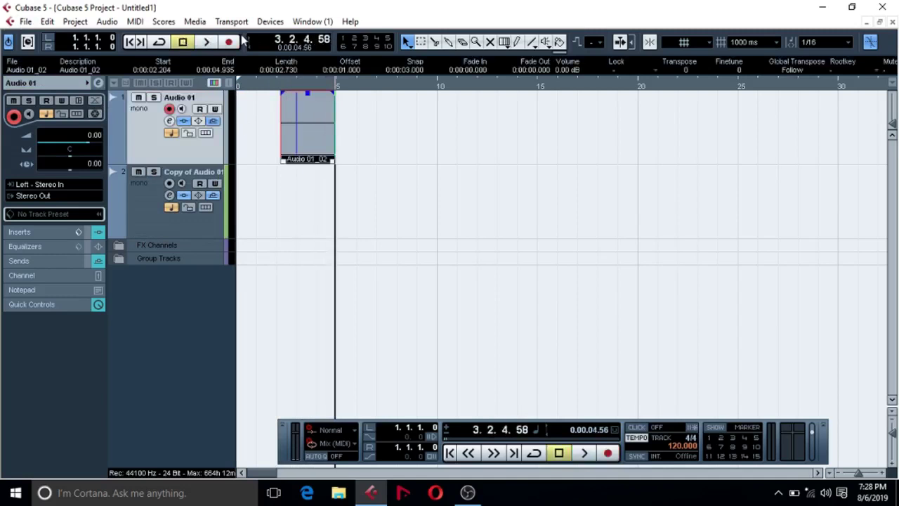
Check the VST Audio System settings in Device Setup, and record a second clip of about 1.8 seconds on Audio 01.
{"action": "left_click", "coordinate": [270, 21]}
{"action": "left_click", "coordinate": [290, 313]}
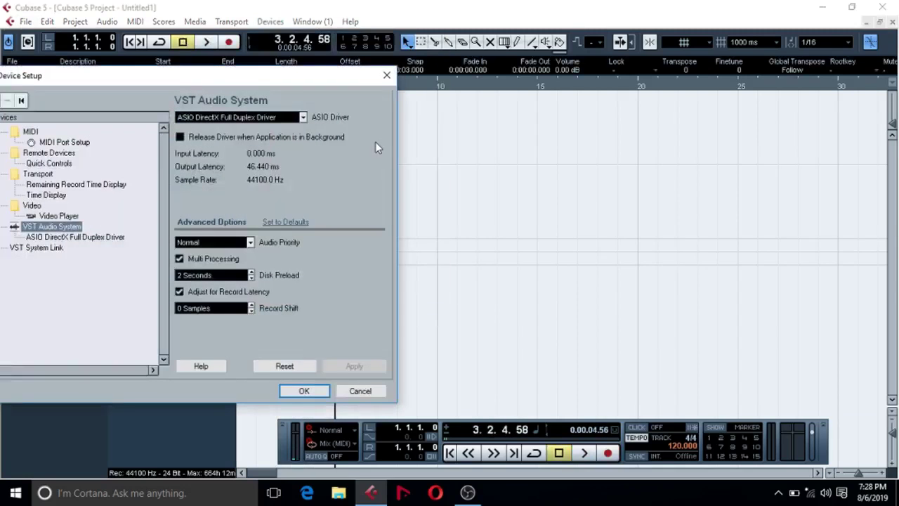
{"action": "left_click", "coordinate": [388, 75]}
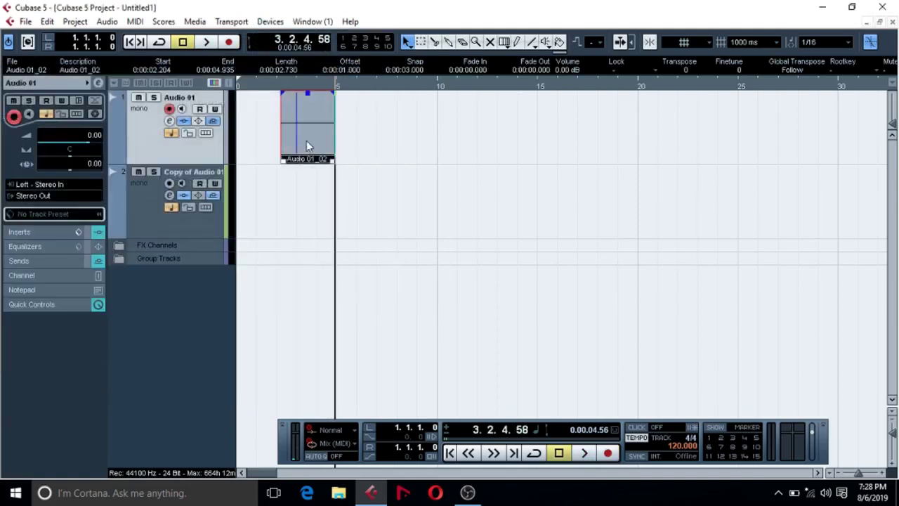
{"action": "left_click", "coordinate": [230, 42]}
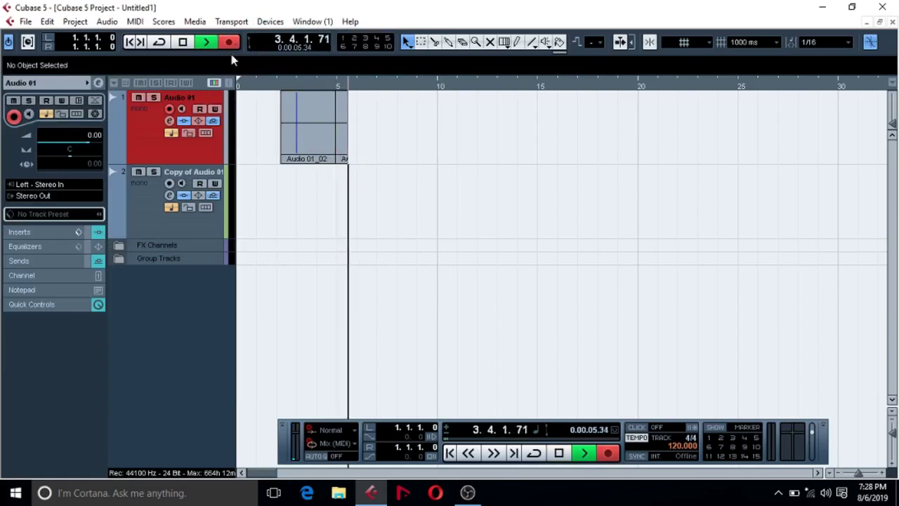
{"action": "left_click", "coordinate": [182, 43]}
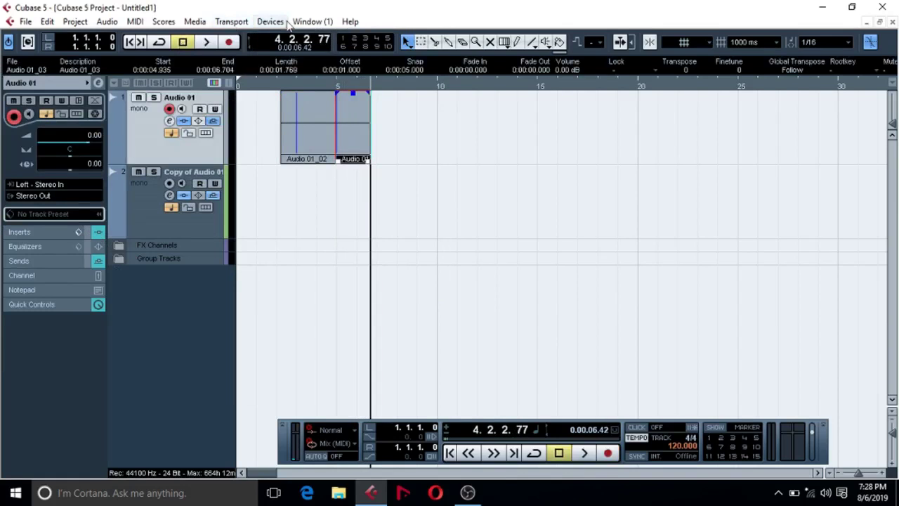
Inspect the input and output bus port assignments in VST Connections and close the window.
{"action": "left_click", "coordinate": [281, 22]}
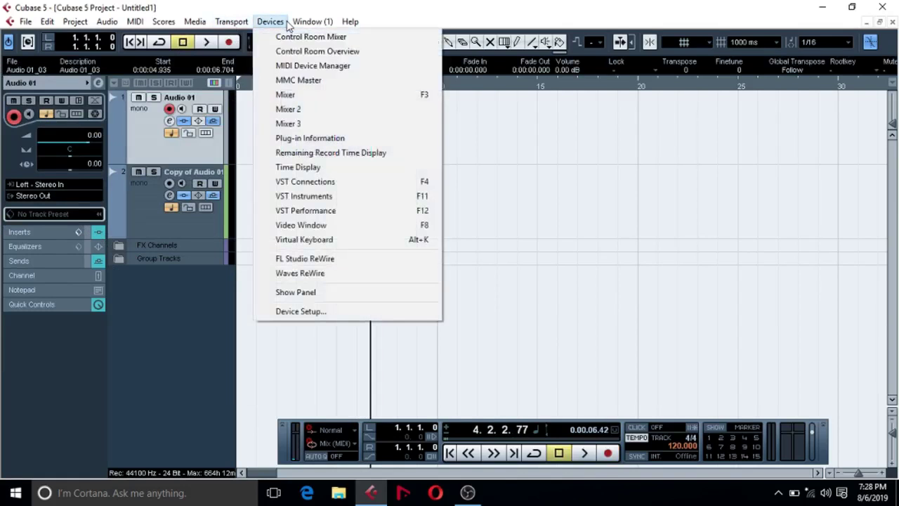
{"action": "left_click", "coordinate": [301, 183]}
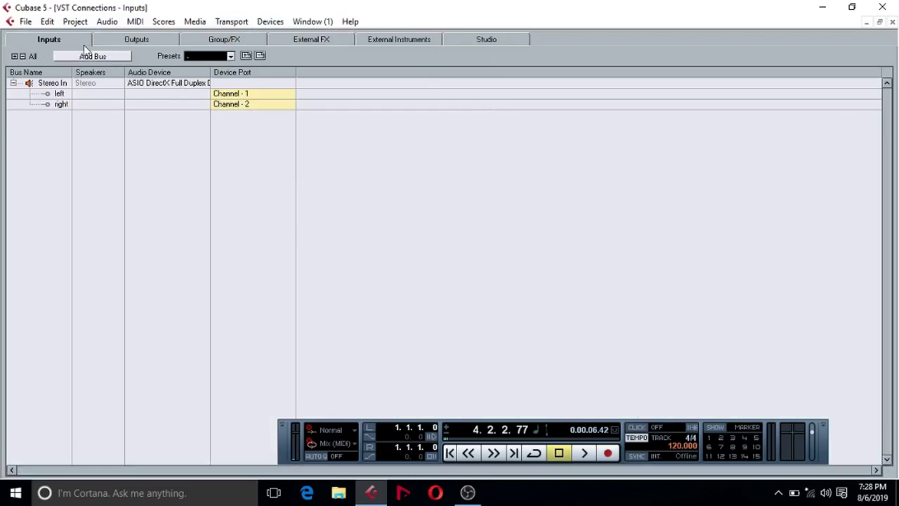
{"action": "left_click", "coordinate": [253, 93]}
{"action": "left_click", "coordinate": [420, 121]}
{"action": "left_click", "coordinate": [138, 41]}
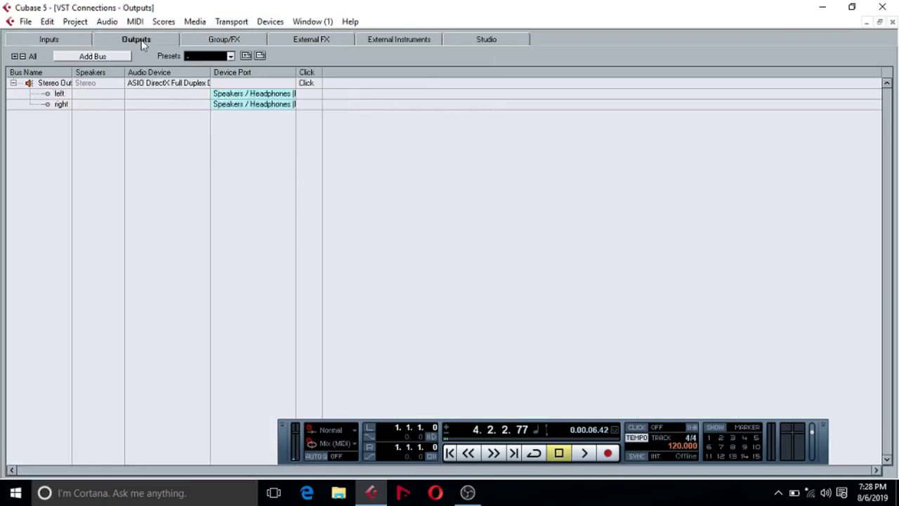
{"action": "left_click", "coordinate": [81, 42]}
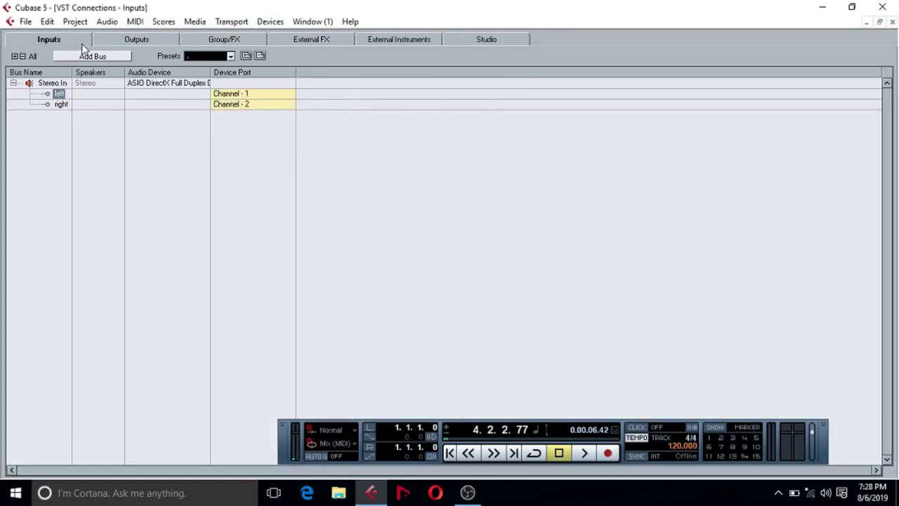
{"action": "left_click", "coordinate": [892, 22]}
Change the VST Audio System's ASIO driver to ASIO4ALL v2 and apply the device setup.
{"action": "left_click", "coordinate": [270, 22]}
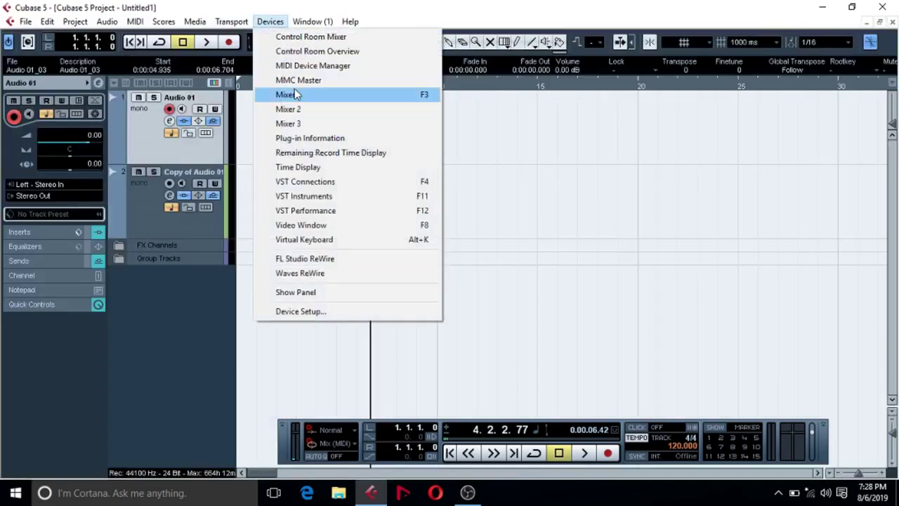
{"action": "left_click", "coordinate": [298, 311]}
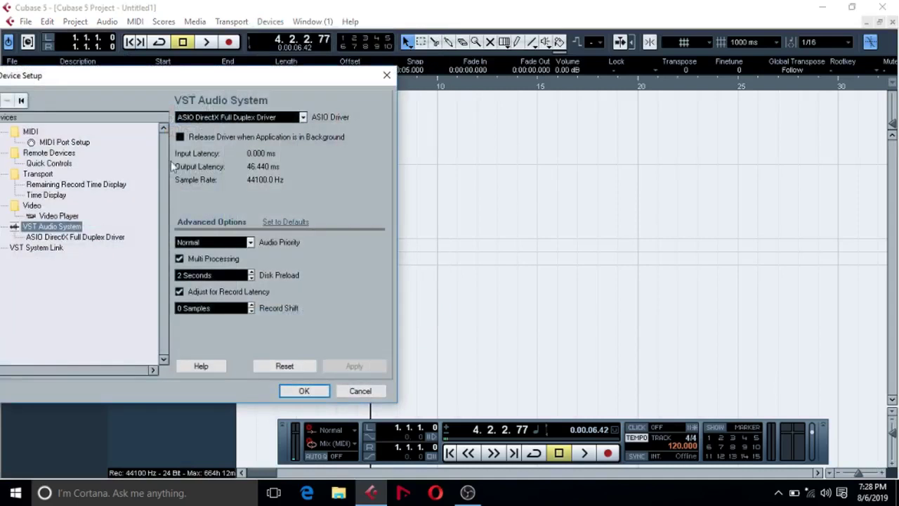
{"action": "left_click", "coordinate": [232, 117]}
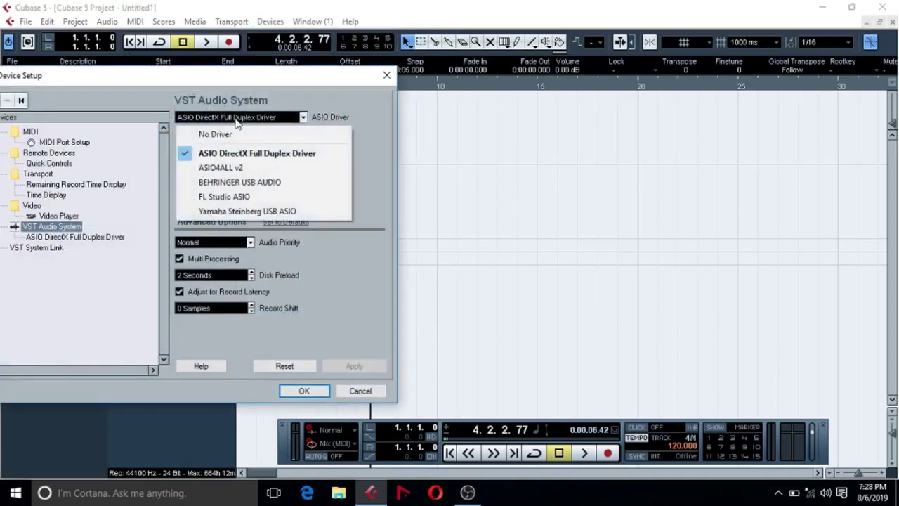
{"action": "left_click", "coordinate": [219, 169]}
{"action": "left_click", "coordinate": [422, 289]}
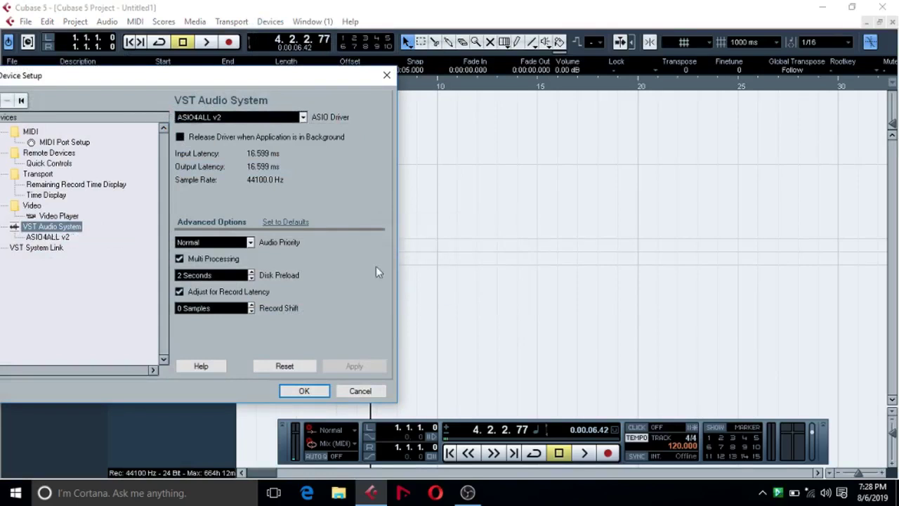
{"action": "left_click", "coordinate": [309, 391]}
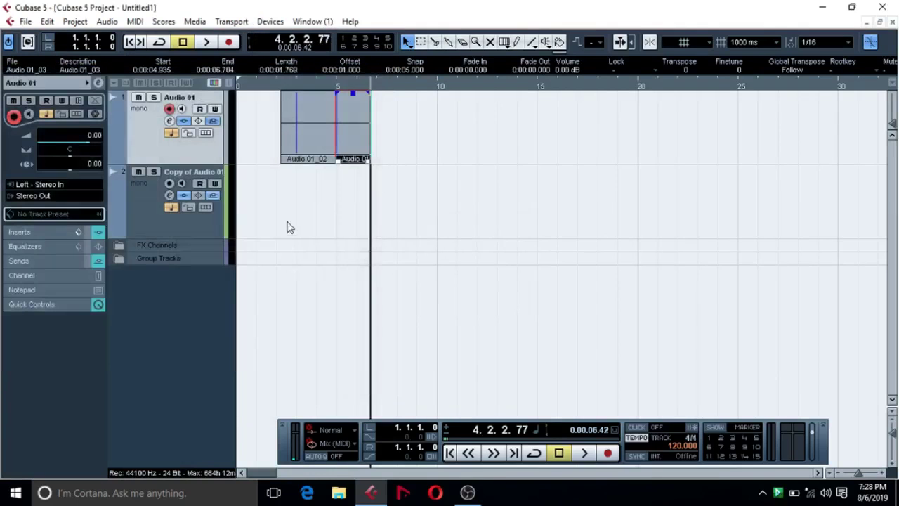
Record a third clip about 1.8 seconds long on Audio 01 and select all three recorded clips.
{"action": "left_click", "coordinate": [207, 43]}
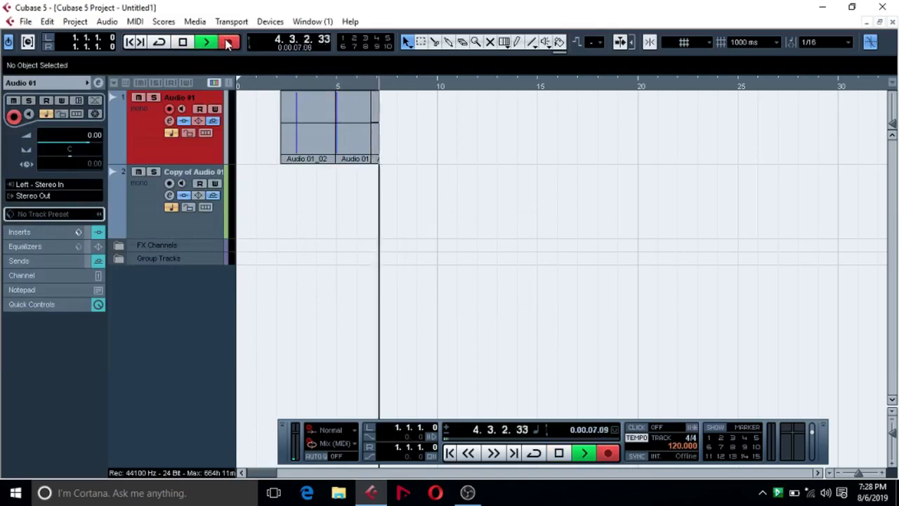
{"action": "key", "text": "space"}
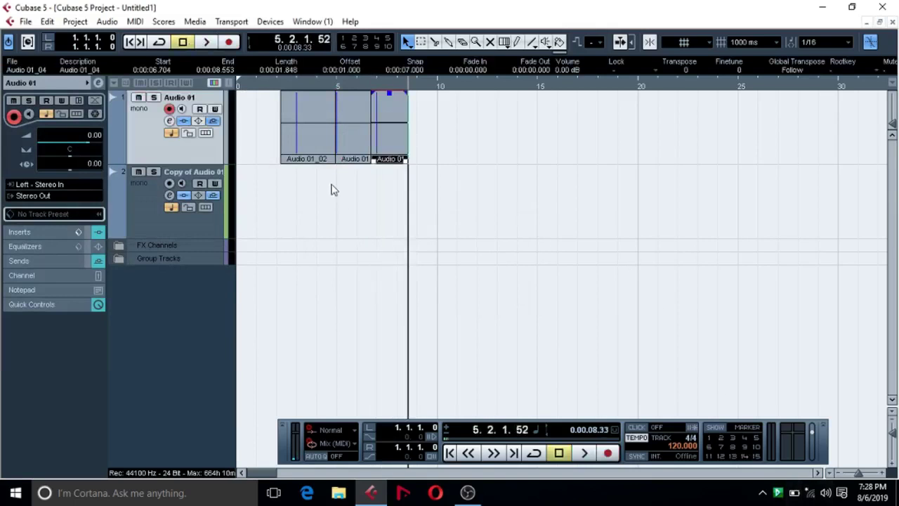
{"action": "left_click_drag", "start_coordinate": [504, 121], "coordinate": [214, 123]}
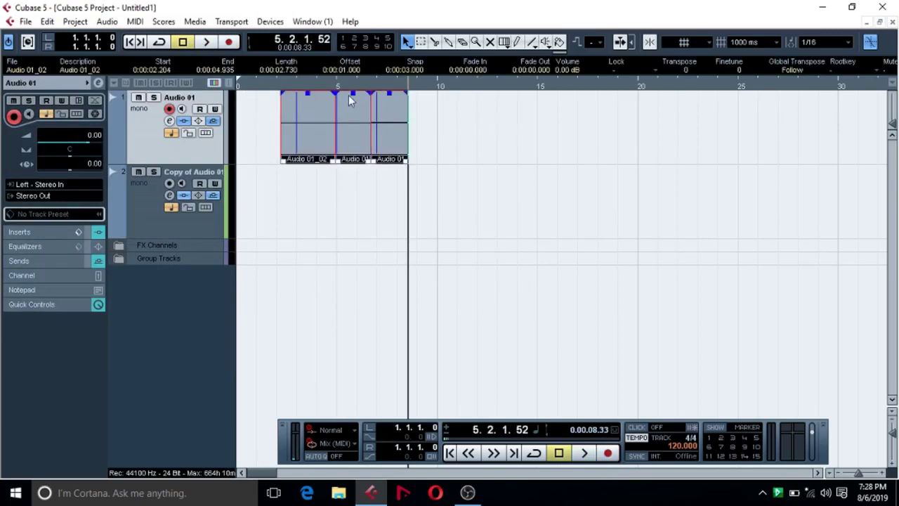
Erase the three selected recorded clips from Audio 01 with the Erase tool and return to the Object Selection tool.
{"action": "left_click", "coordinate": [462, 43]}
{"action": "left_click", "coordinate": [398, 106]}
{"action": "left_click", "coordinate": [407, 42]}
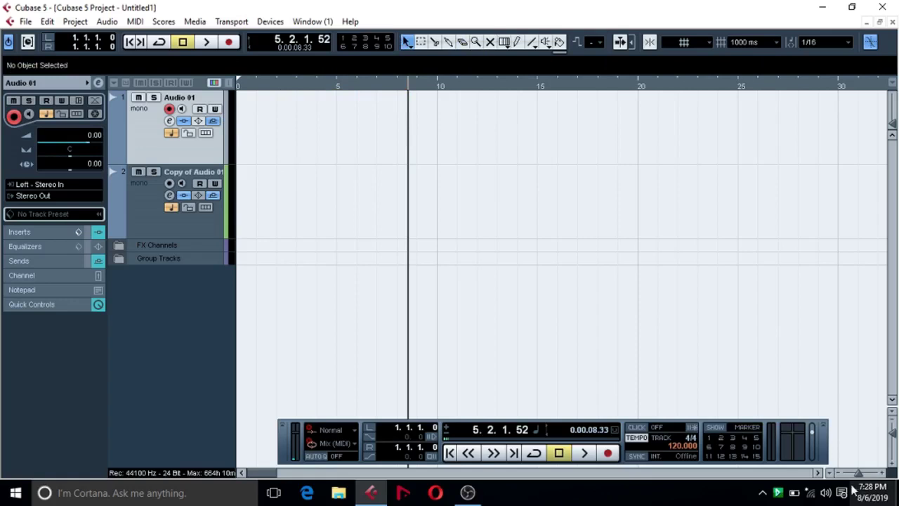
Check the default recording and playback devices in the Windows Sound settings and close the dialog.
{"action": "right_click", "coordinate": [826, 492]}
{"action": "left_click", "coordinate": [825, 453]}
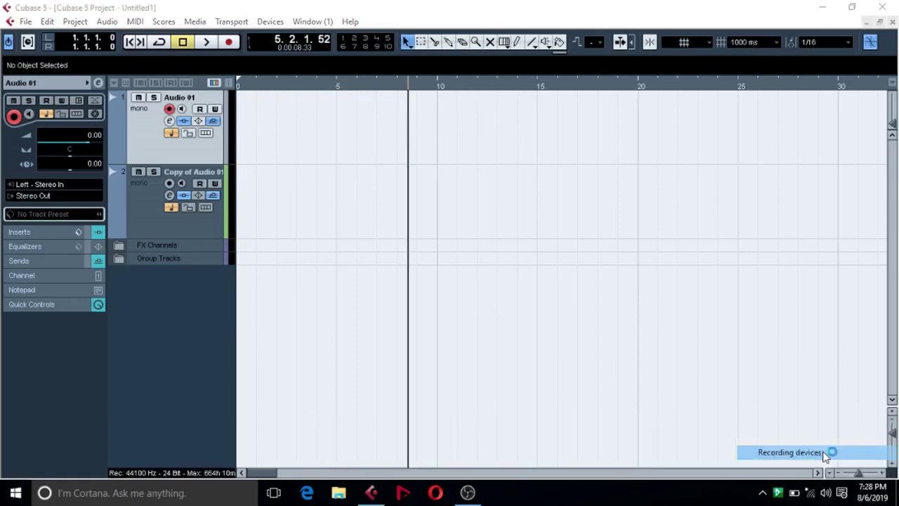
{"action": "left_click", "coordinate": [153, 151]}
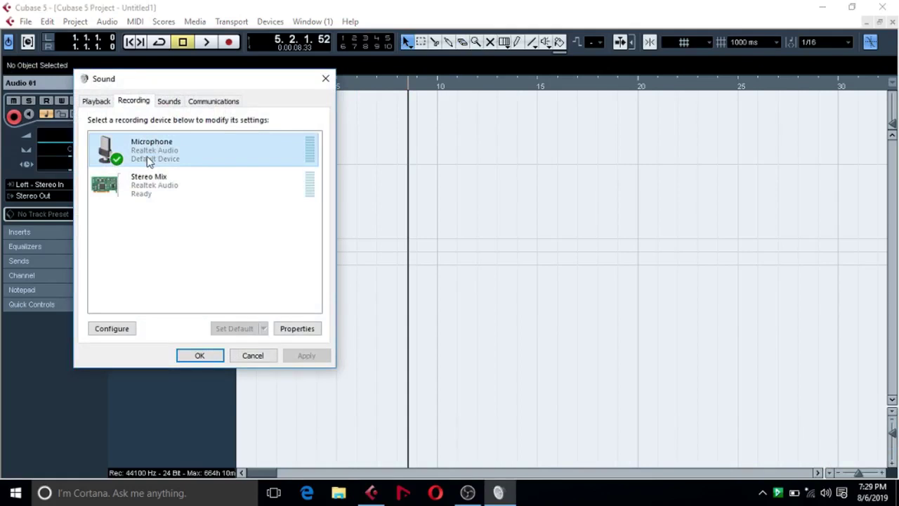
{"action": "left_click", "coordinate": [96, 102]}
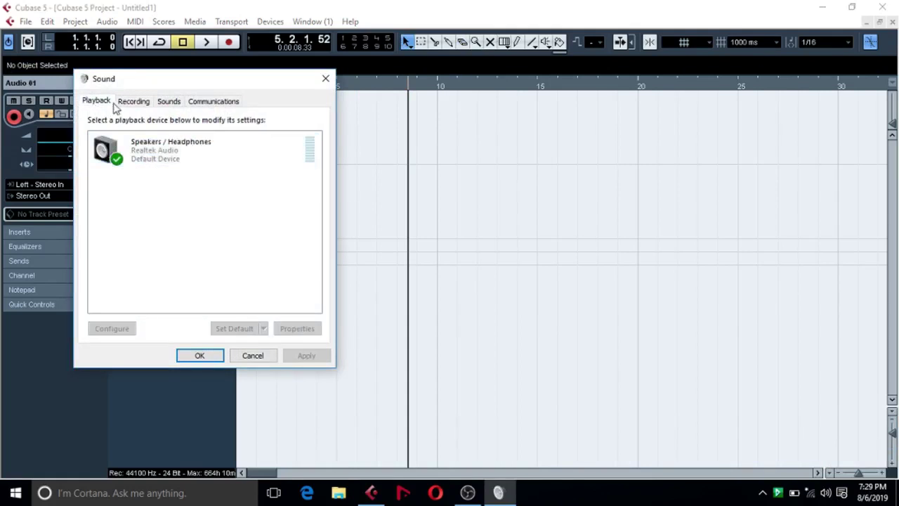
{"action": "left_click", "coordinate": [123, 104]}
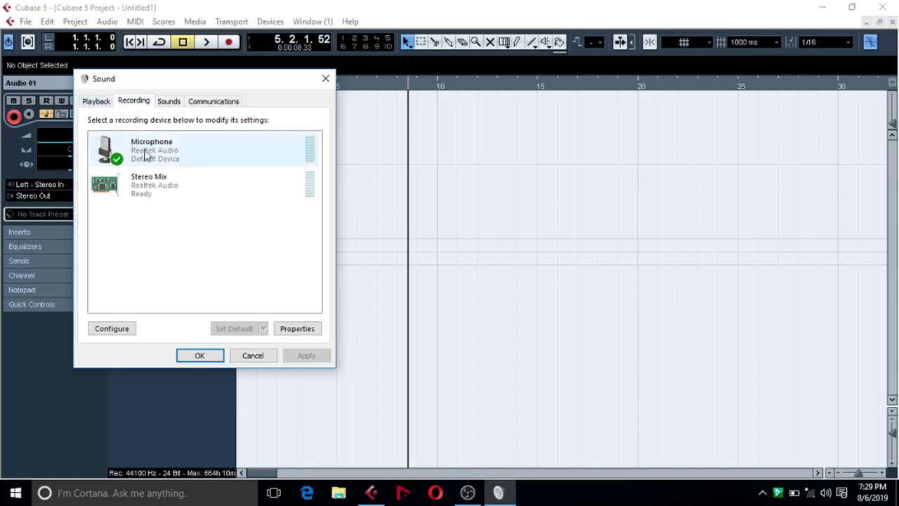
{"action": "left_click", "coordinate": [99, 104]}
{"action": "left_click", "coordinate": [120, 104]}
{"action": "left_click", "coordinate": [102, 103]}
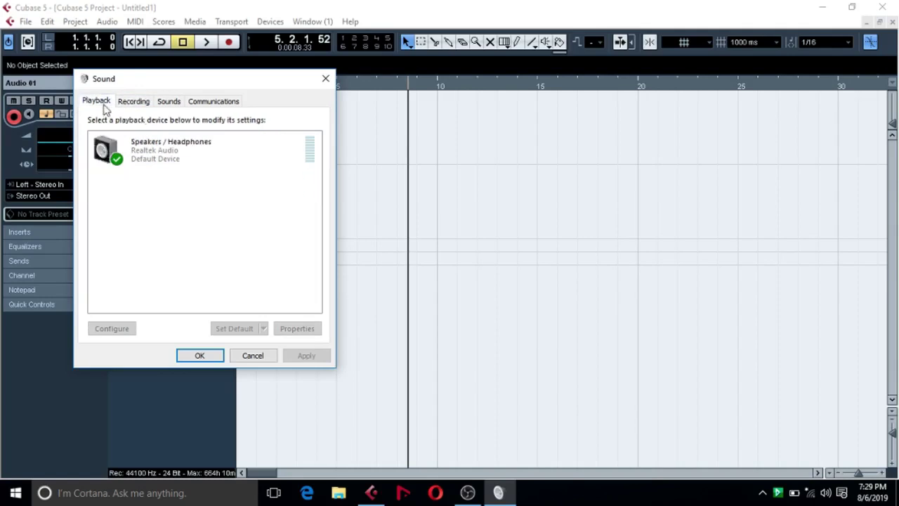
{"action": "left_click", "coordinate": [325, 78]}
Move the project cursor back to about beat 3 of bar 1 on the timeline.
{"action": "left_click", "coordinate": [408, 42]}
{"action": "left_click", "coordinate": [259, 84]}
{"action": "left_click", "coordinate": [259, 85]}
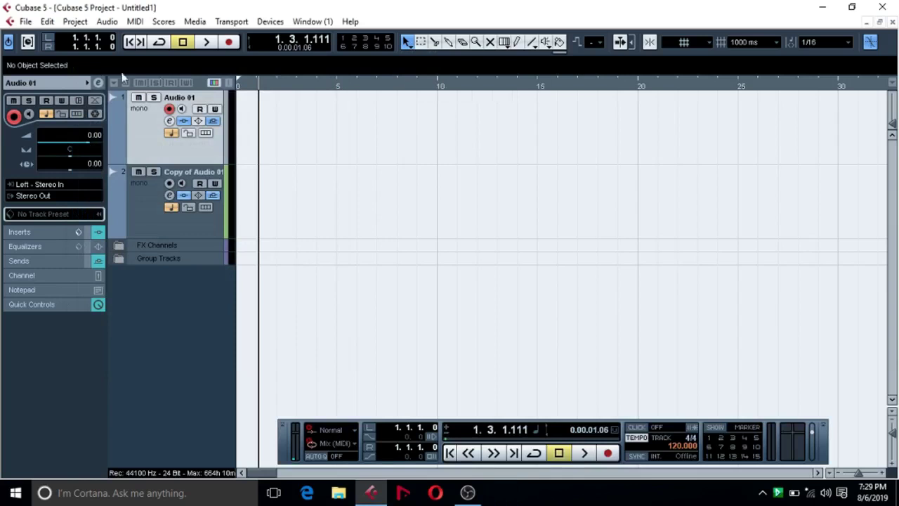
Review the Event Display-Audio preferences, including the Wave Image Style options, and close Preferences without changing anything.
{"action": "left_click", "coordinate": [26, 21]}
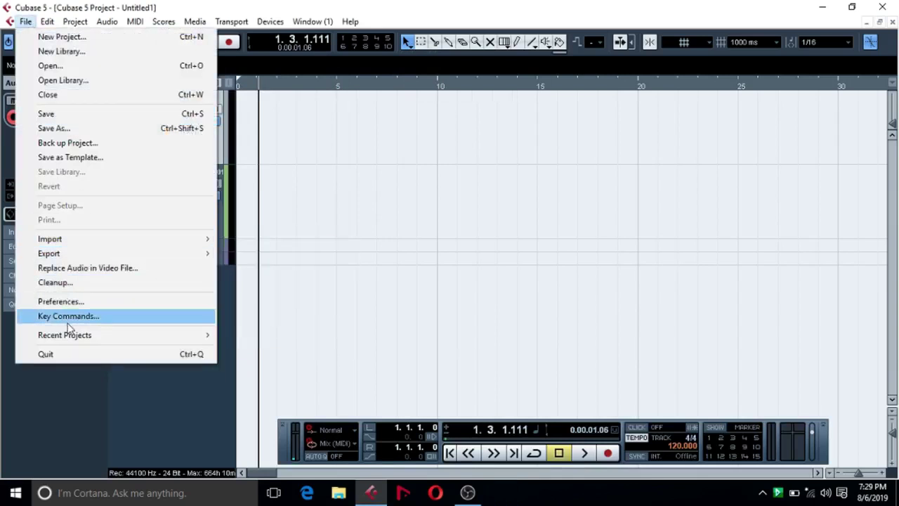
{"action": "left_click", "coordinate": [61, 302]}
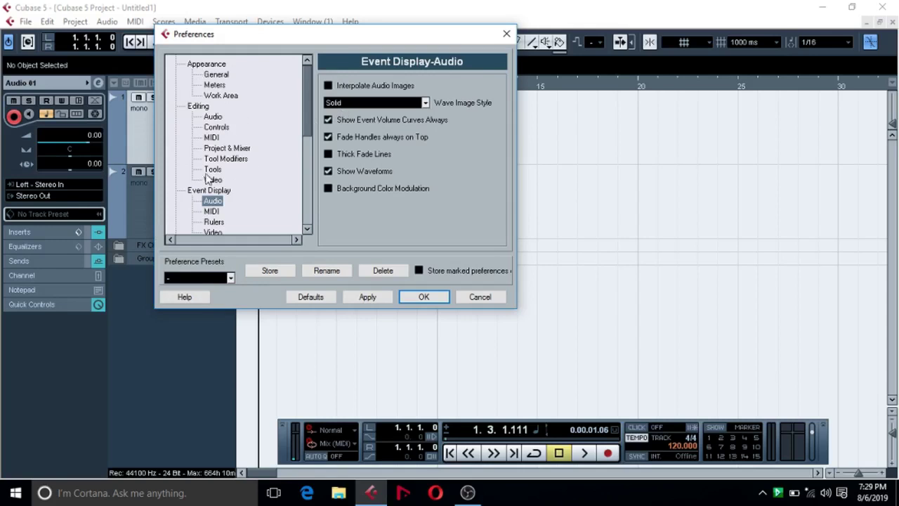
{"action": "left_click_drag", "start_coordinate": [227, 40], "coordinate": [531, 63]}
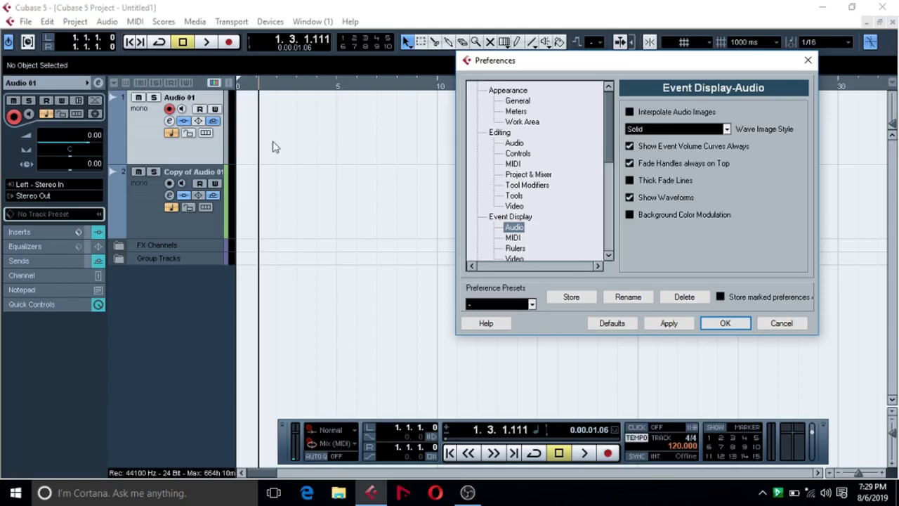
{"action": "left_click", "coordinate": [634, 130]}
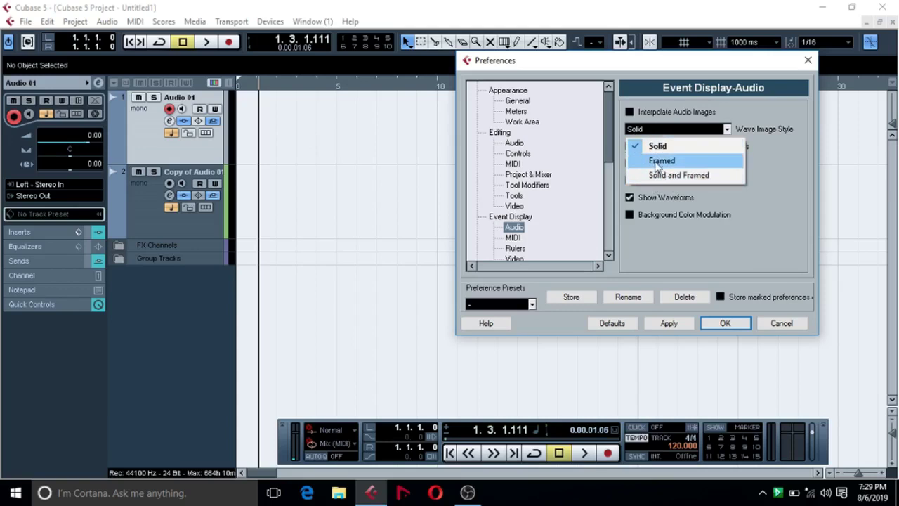
{"action": "left_click", "coordinate": [630, 290]}
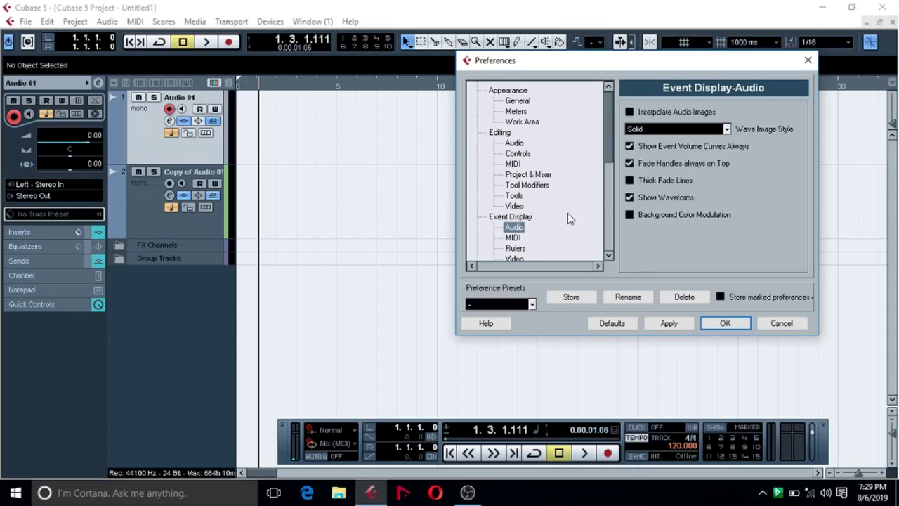
{"action": "left_click", "coordinate": [806, 63]}
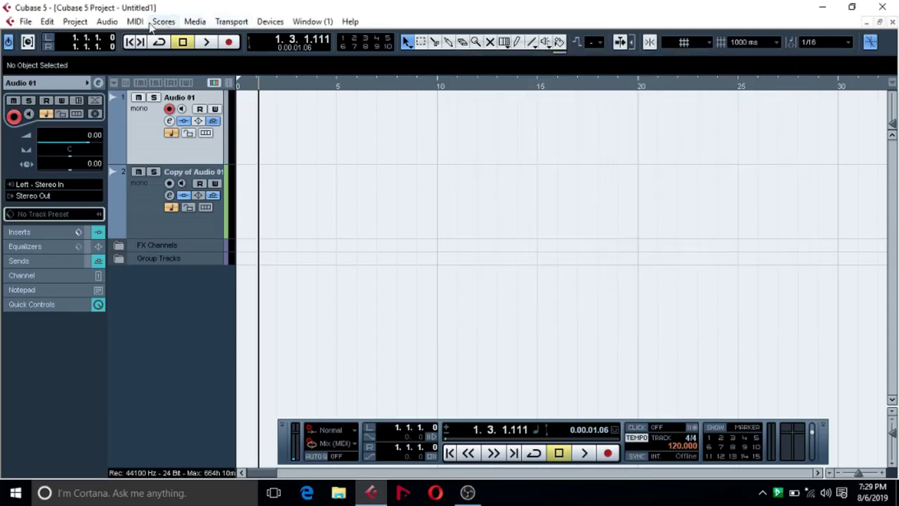
{"action": "left_click", "coordinate": [133, 23]}
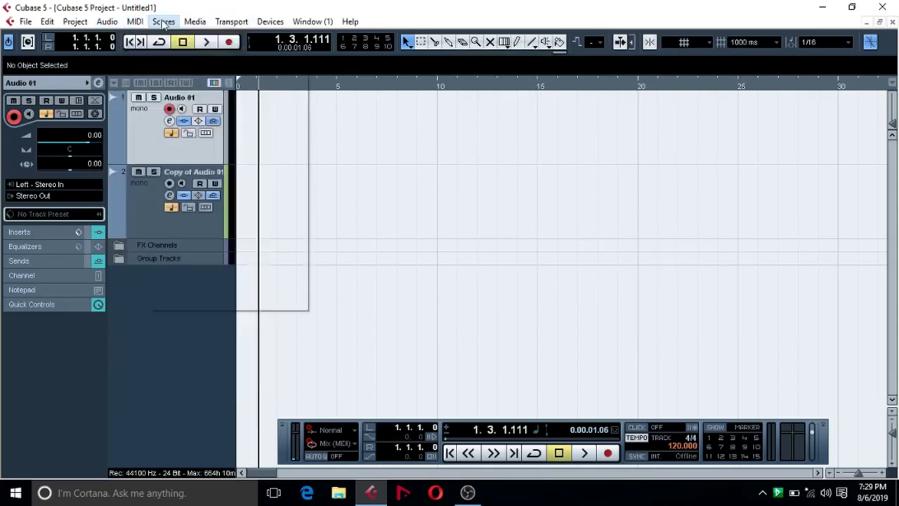
{"action": "mouse_move", "coordinate": [261, 24]}
{"action": "left_click", "coordinate": [372, 5]}
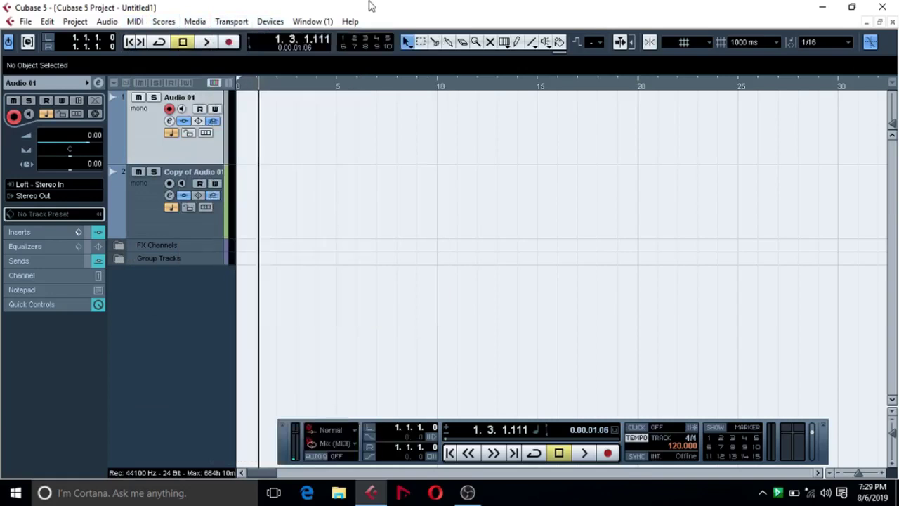